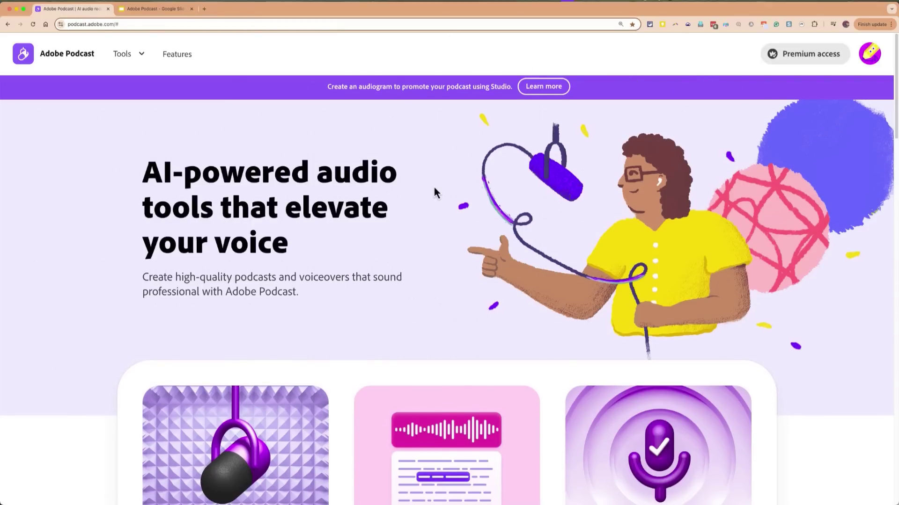
Go to Studio and browse its recent projects and audio and graphics templates.
scroll(435, 194, "down", 3)
scroll(436, 194, "down", 3)
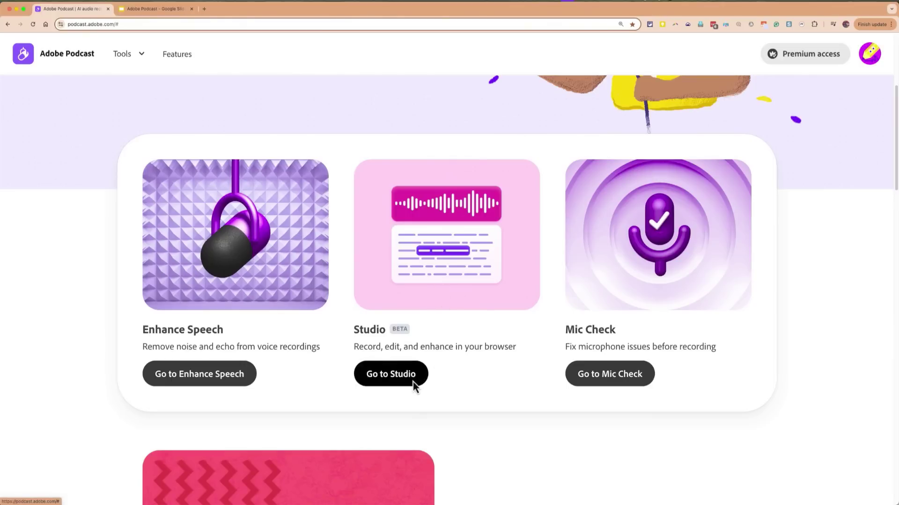
left_click(393, 380)
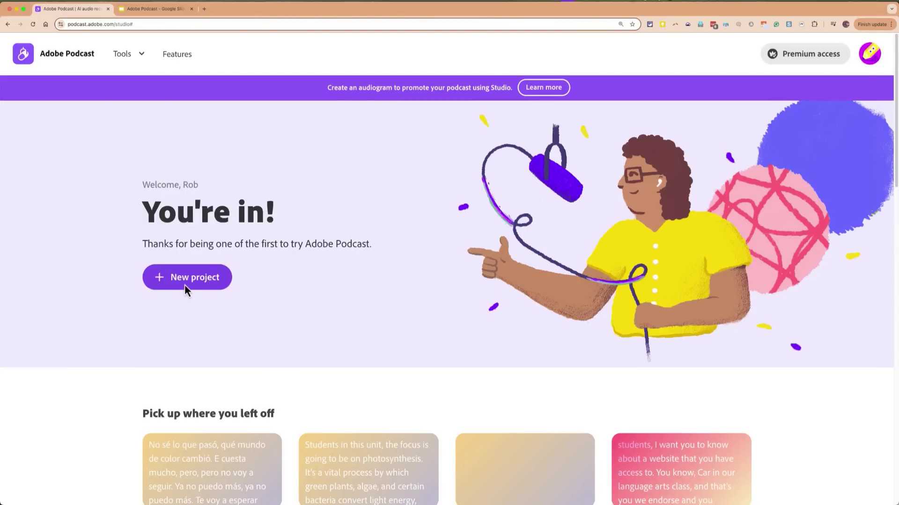
scroll(283, 469, "down", 10)
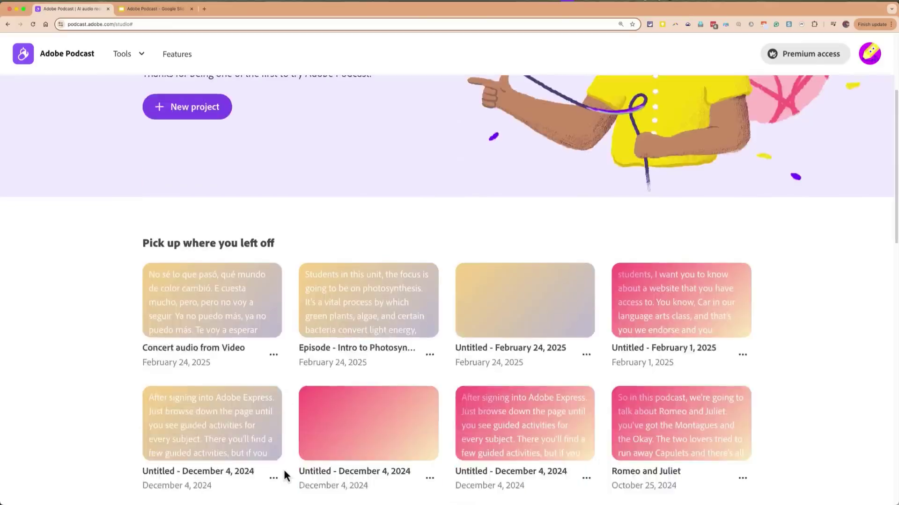
scroll(284, 467, "up", 6)
scroll(285, 466, "down", 7)
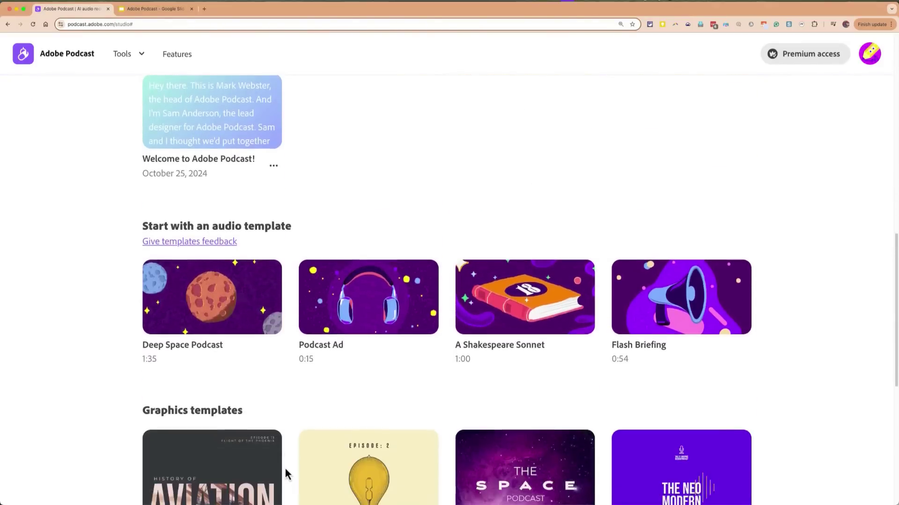
scroll(284, 466, "down", 3)
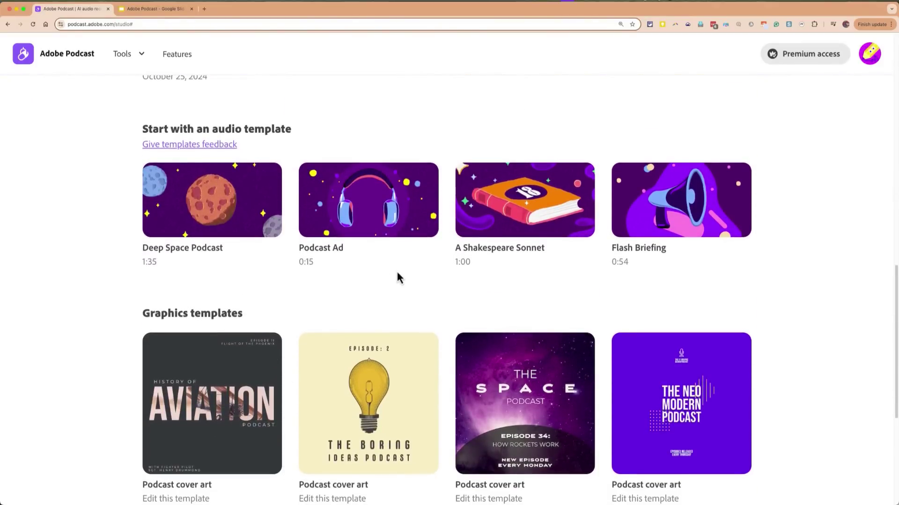
scroll(386, 306, "down", 4)
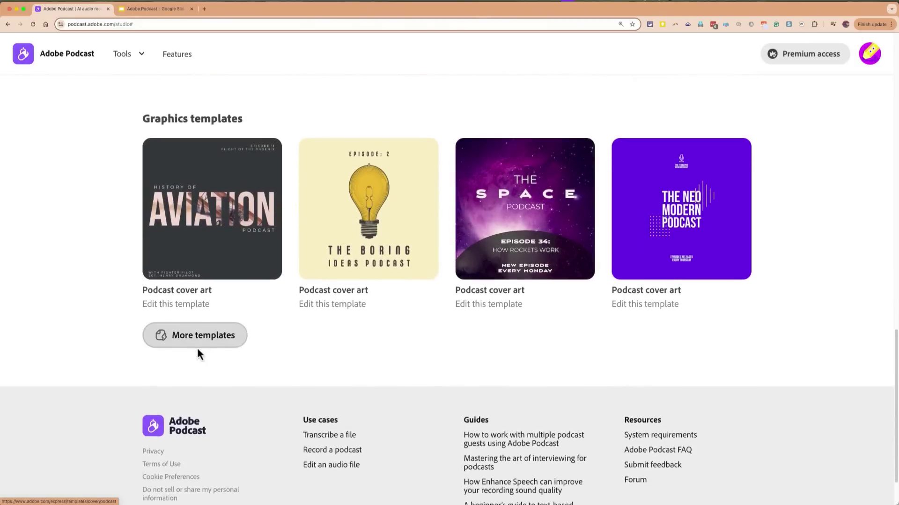
scroll(244, 347, "up", 15)
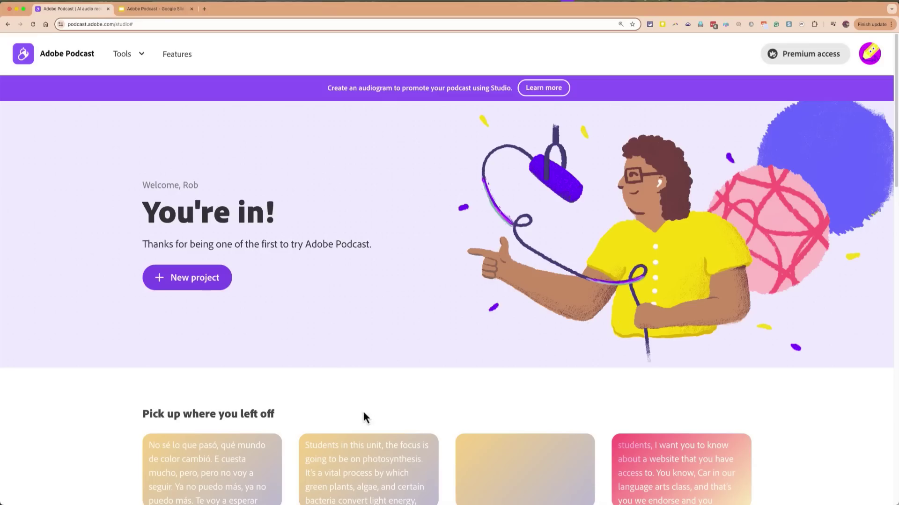
Create a new project titled 'Episode 5 - Field Trip Report'.
left_click(191, 280)
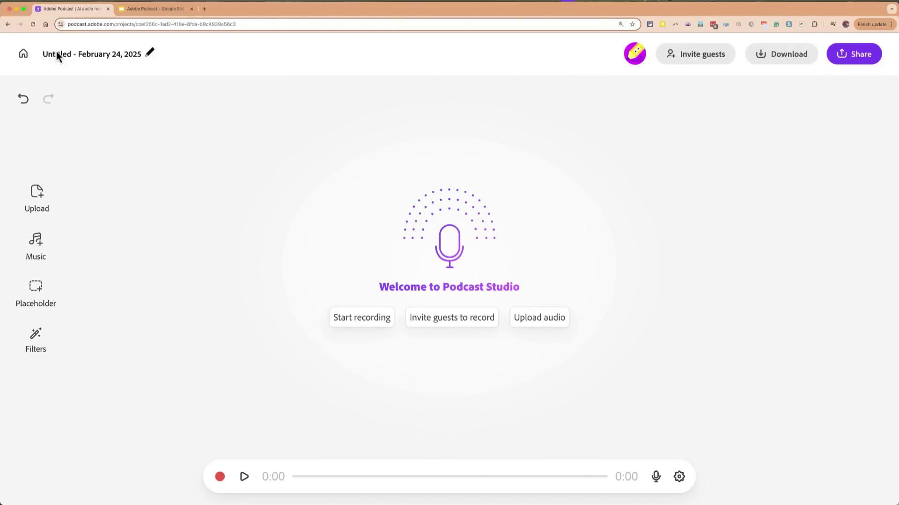
left_click(74, 58)
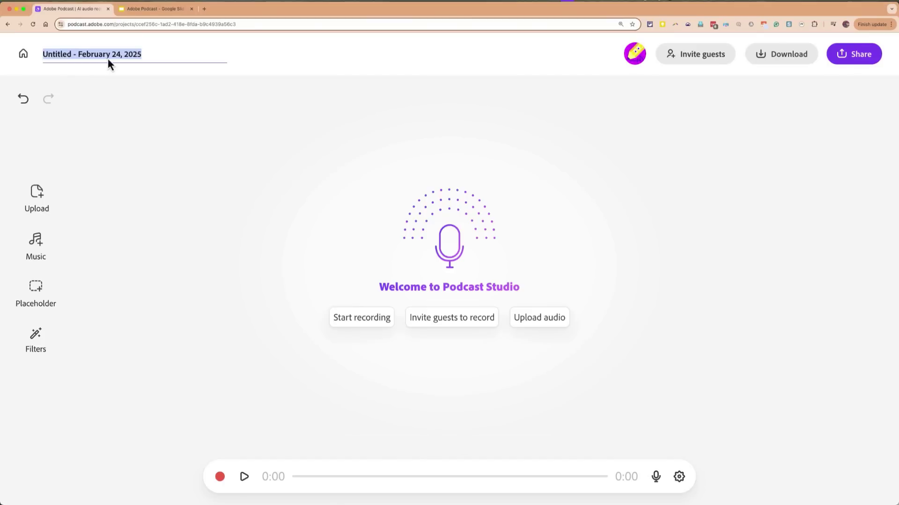
type("Episode 5 - Field Trip Report")
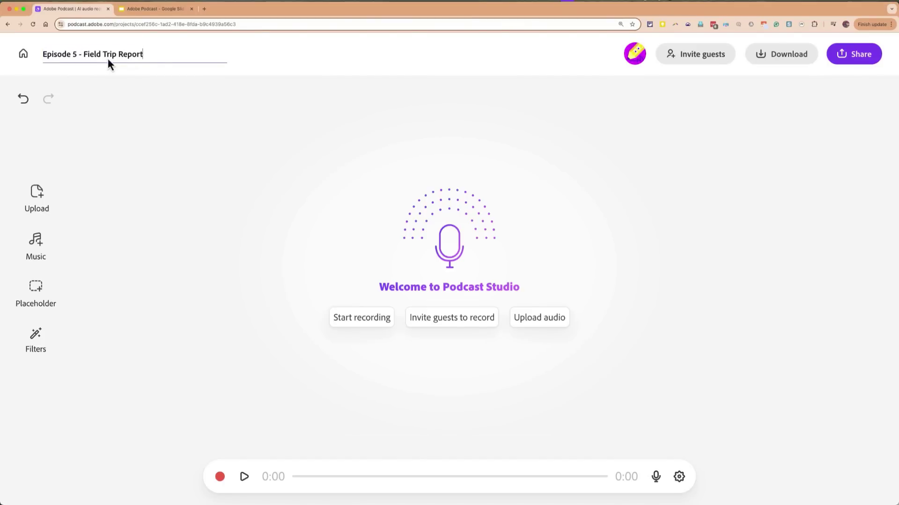
key("Return")
left_click(460, 322)
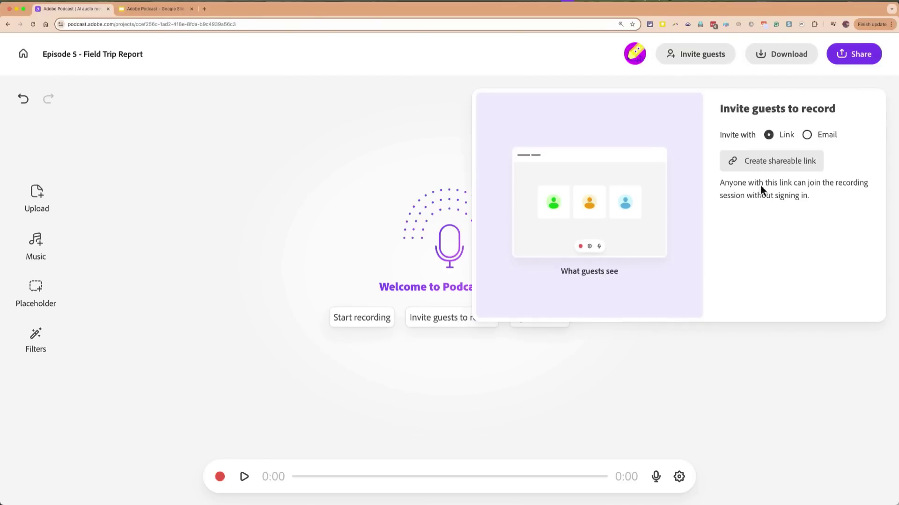
left_click(702, 55)
left_click(427, 153)
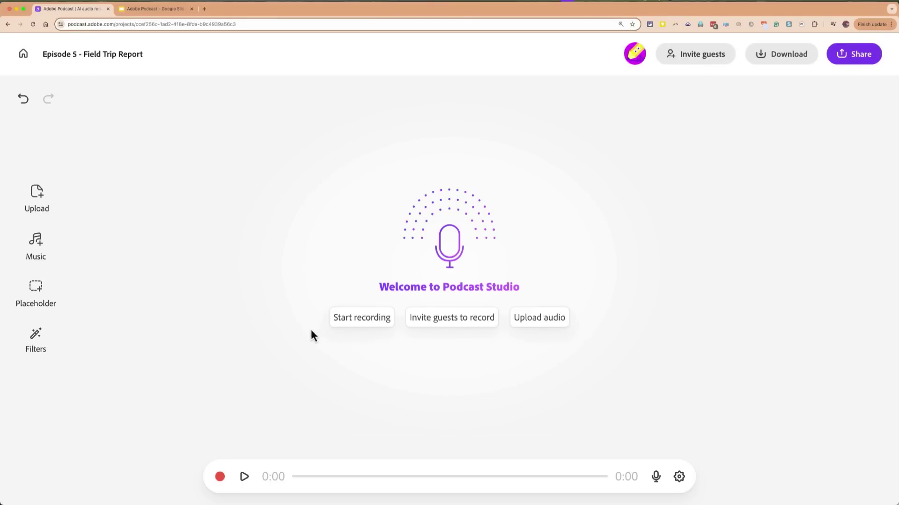
Record a roughly one-minute spoken report about the third grade class's zoo field trip.
left_click(375, 324)
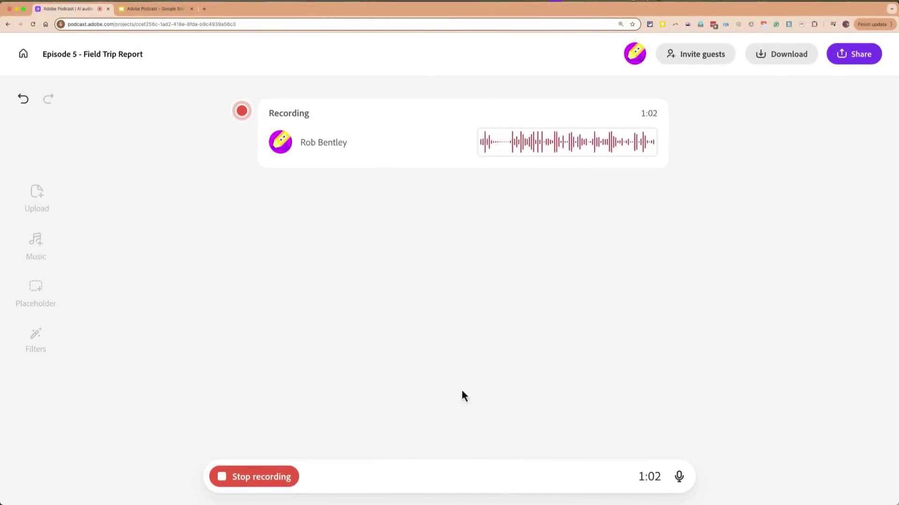
left_click(278, 476)
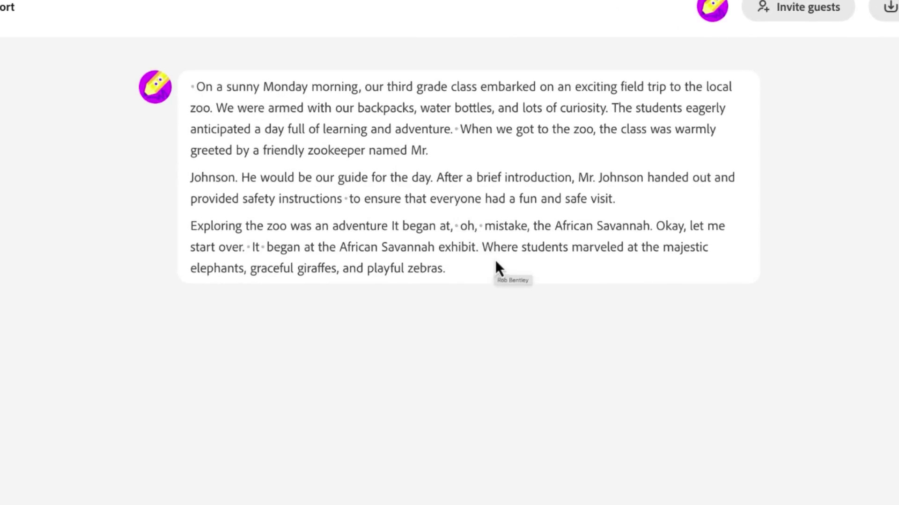
Preview the recording, delete the leading pause before 'On', and play it back.
left_click(194, 91)
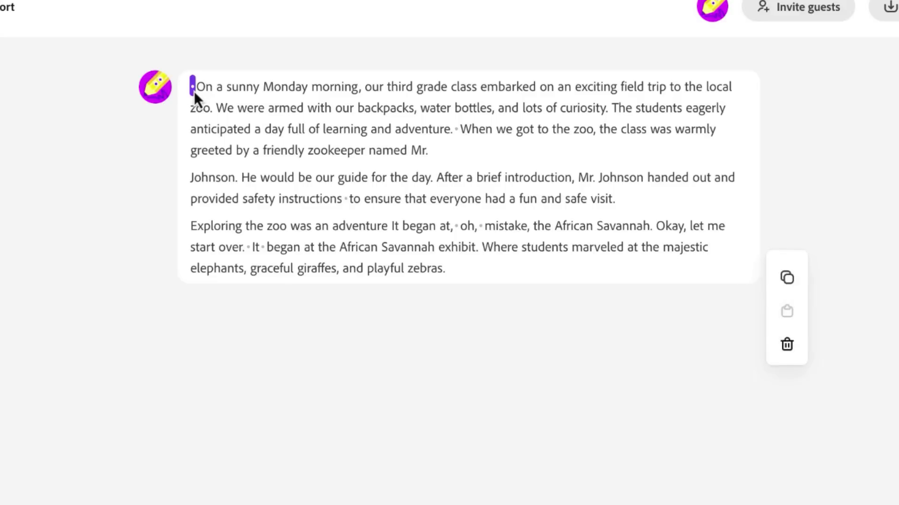
key("space")
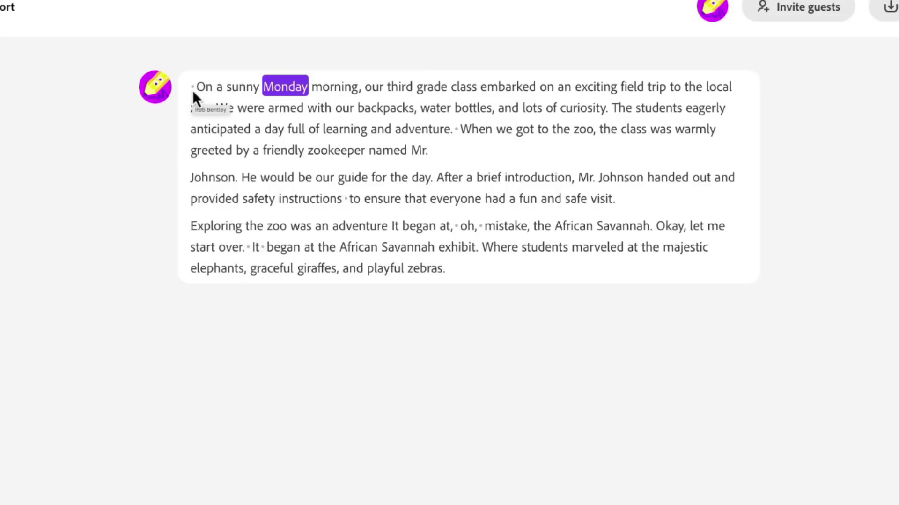
left_click(193, 90)
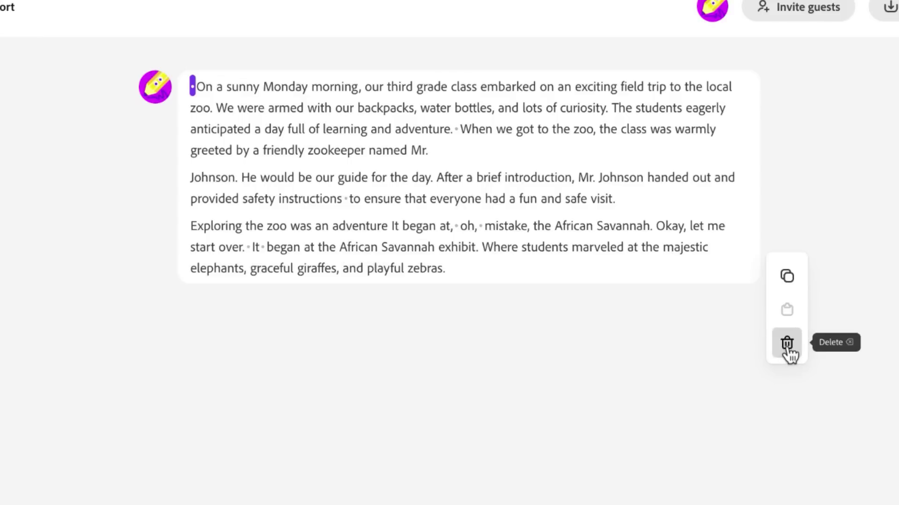
key("Delete")
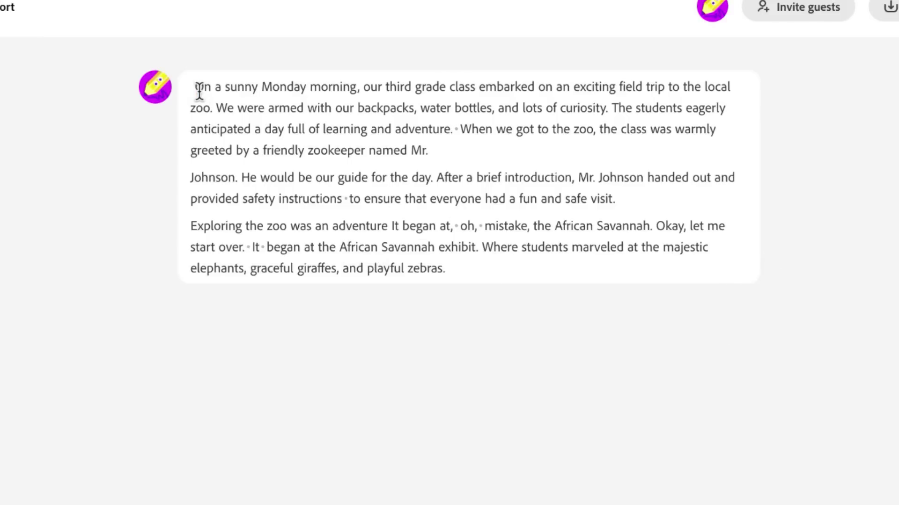
left_click(202, 470)
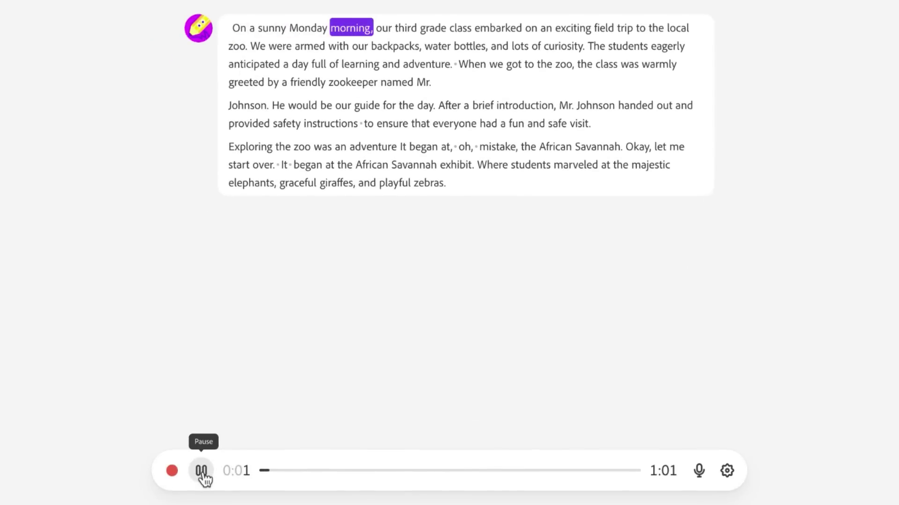
left_click(201, 471)
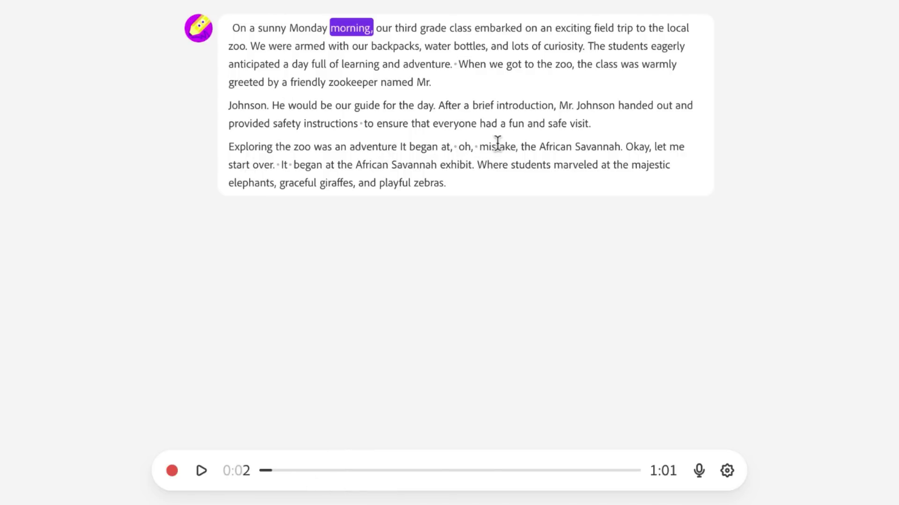
Delete the false-start sentence running from 'Exploring' through 'Savannah'.
left_click_drag(440, 149, 559, 148)
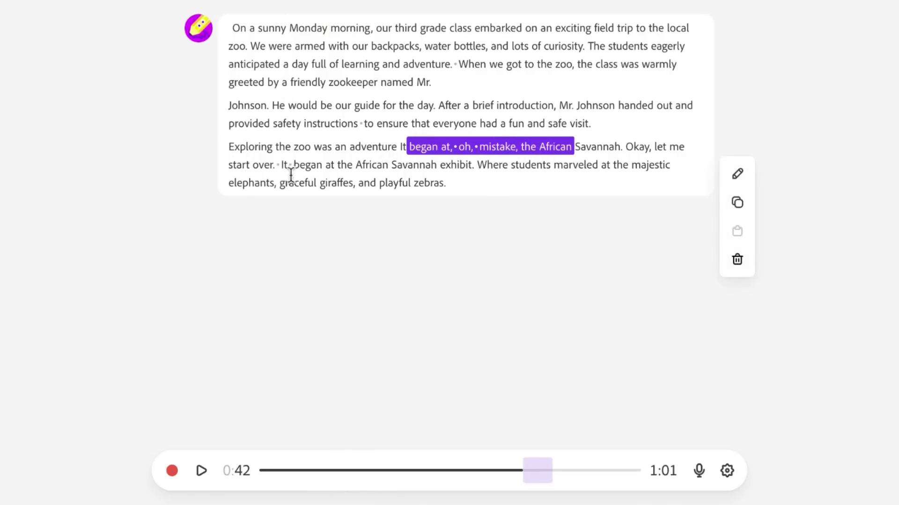
double_click(229, 147)
left_click_drag(229, 146, 594, 145)
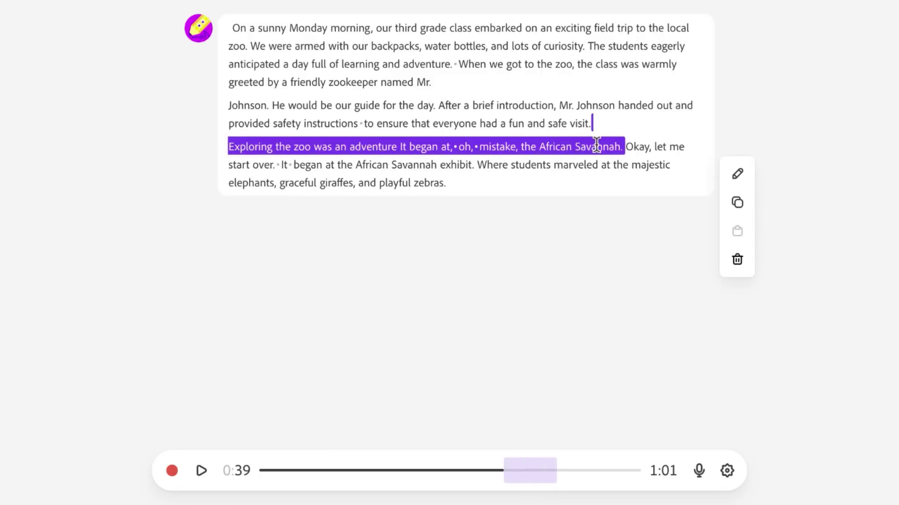
key("Delete")
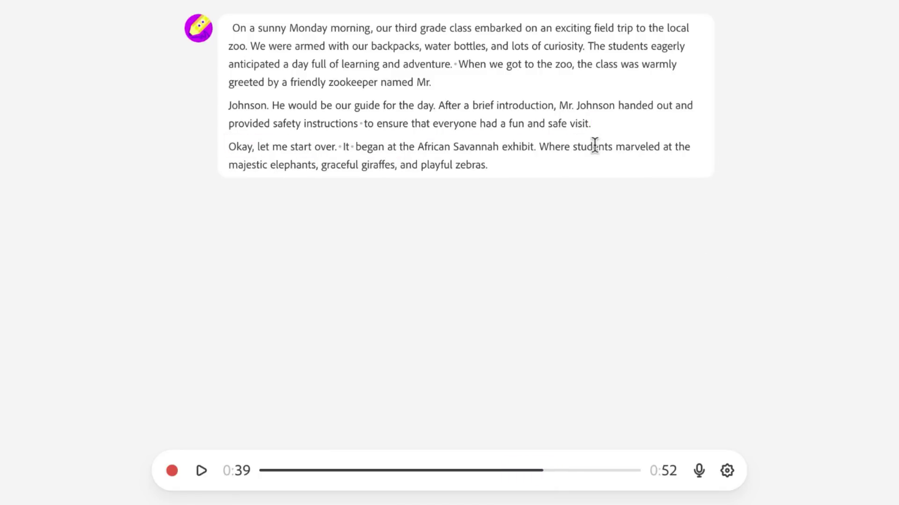
Delete the aside 'Okay, let me start over.' and the pause between 'It' and 'began'.
double_click(229, 146)
left_click_drag(229, 147, 338, 152)
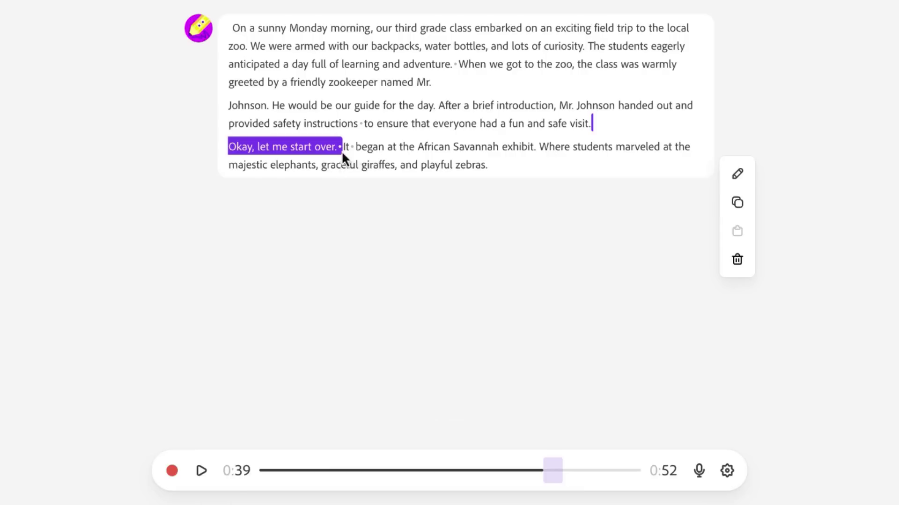
key("BackSpace")
left_click(239, 147)
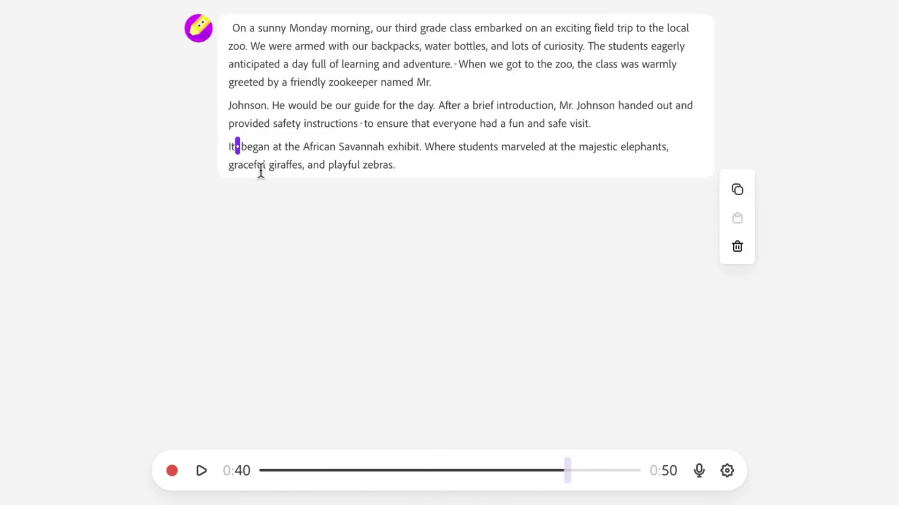
key("BackSpace")
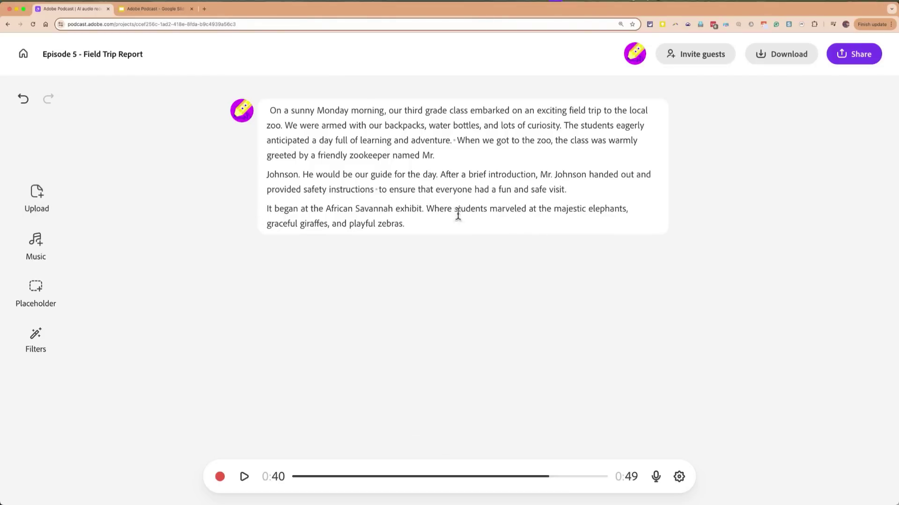
Add the Curiosity Intros Short and Outros Short clips from the Music library.
left_click(40, 254)
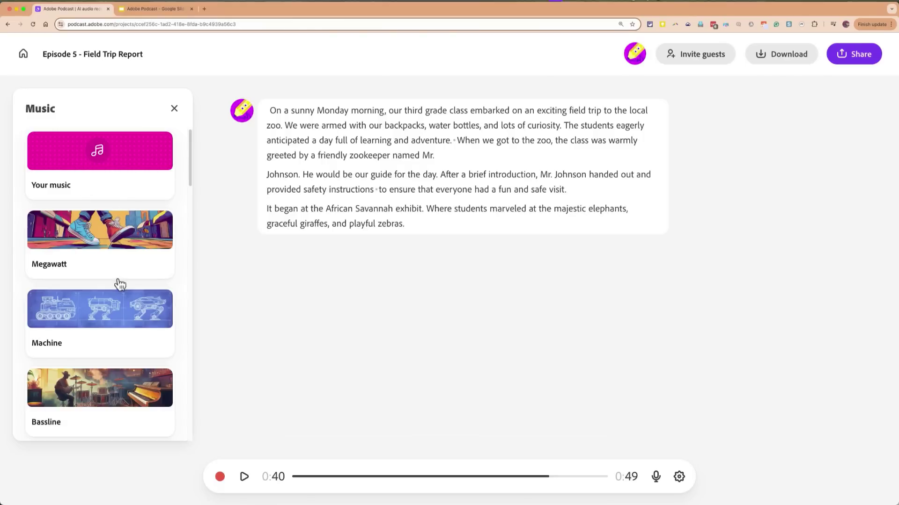
scroll(118, 287, "down", 5)
scroll(121, 291, "down", 10)
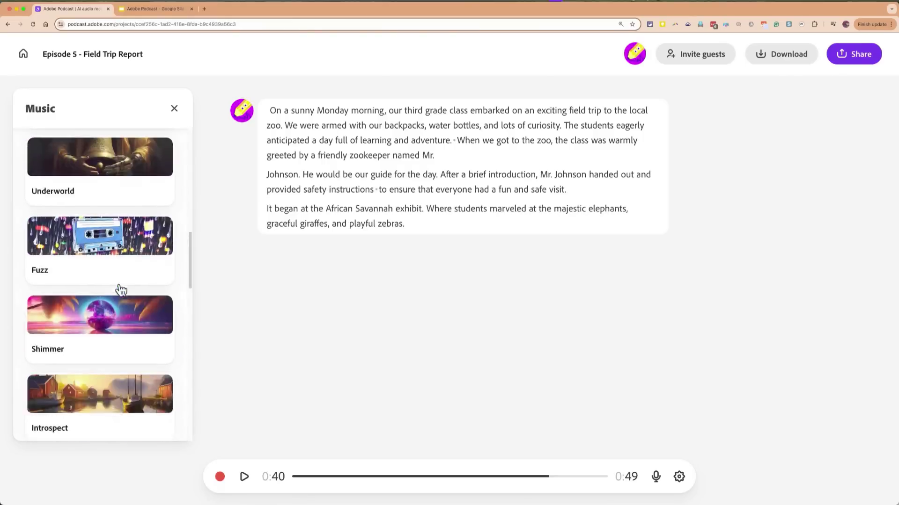
left_click(112, 297)
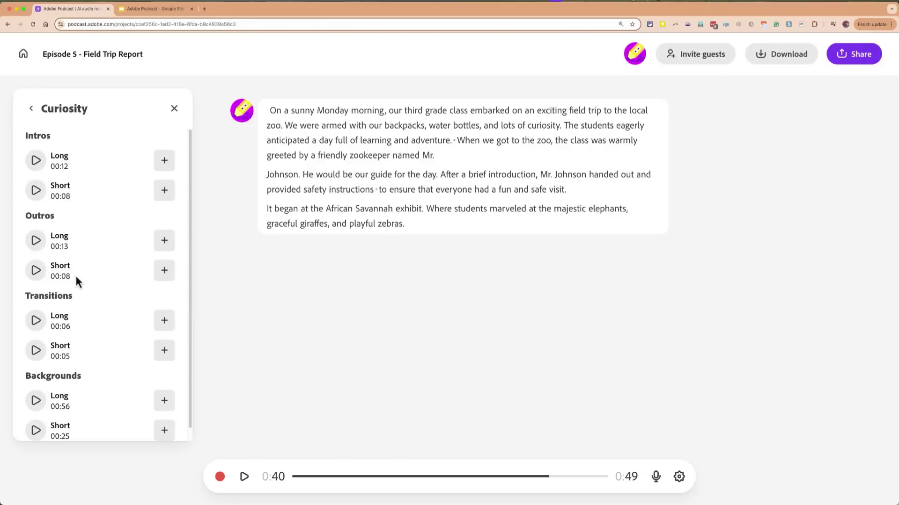
scroll(76, 278, "down", 1)
scroll(135, 390, "up", 1)
left_click(165, 190)
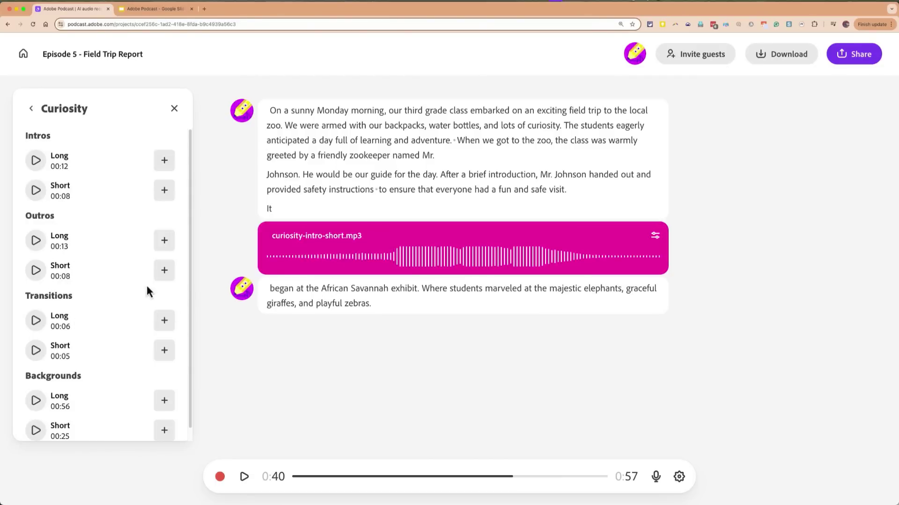
left_click(165, 271)
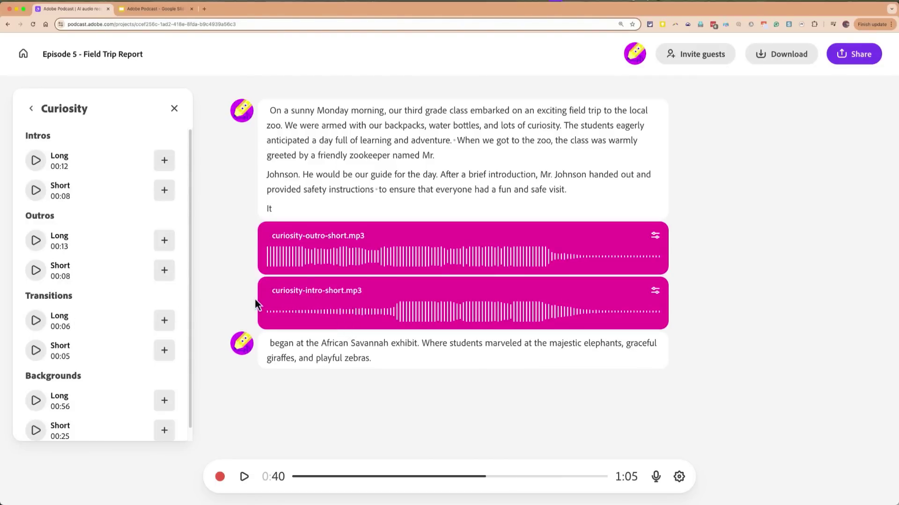
Move curiosity-intro-short.mp3 to the top and the outro clip after the last paragraph, then play.
left_click(269, 302)
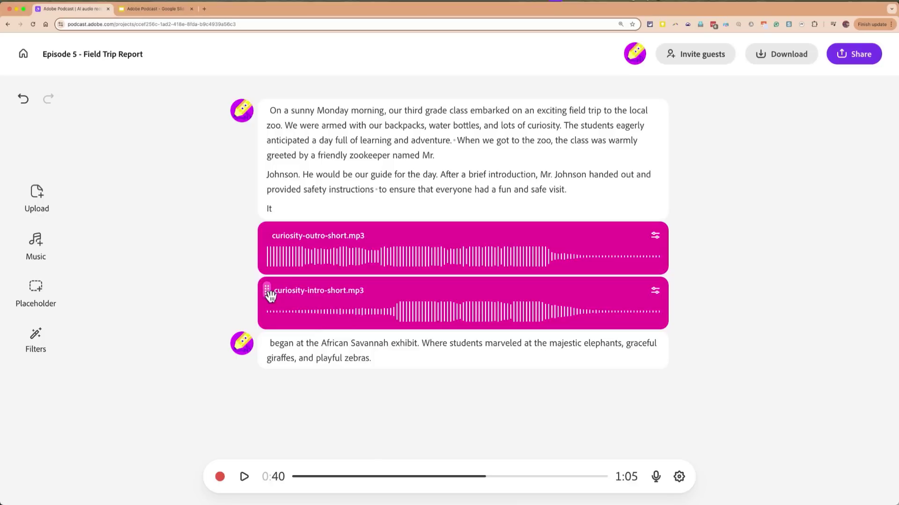
left_click_drag(269, 295, 284, 108)
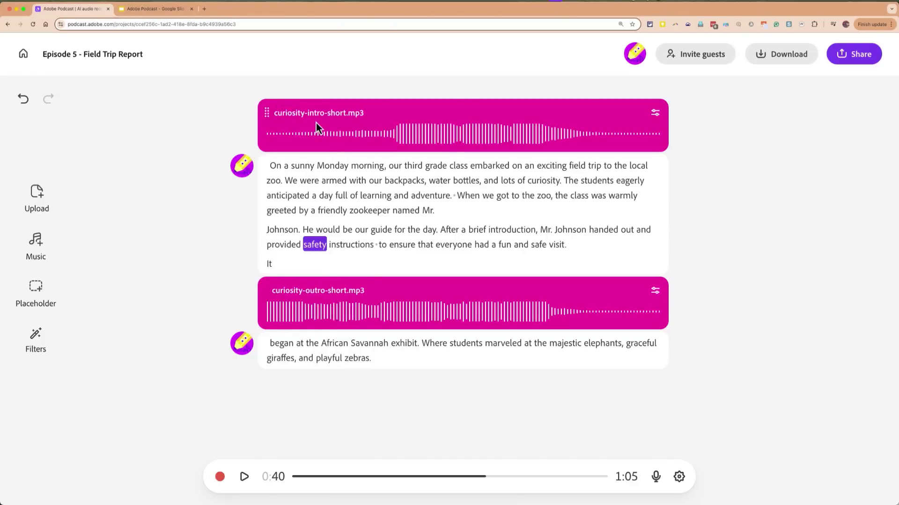
left_click_drag(265, 302, 276, 385)
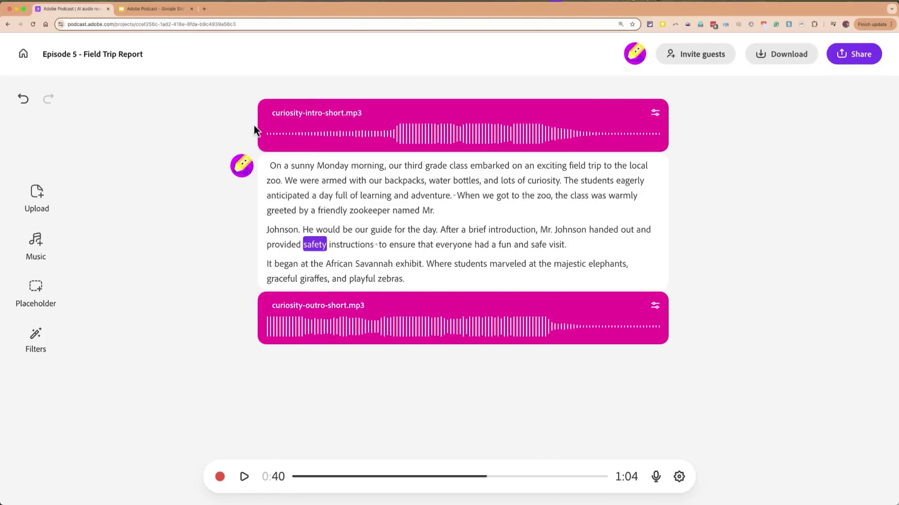
left_click(525, 425)
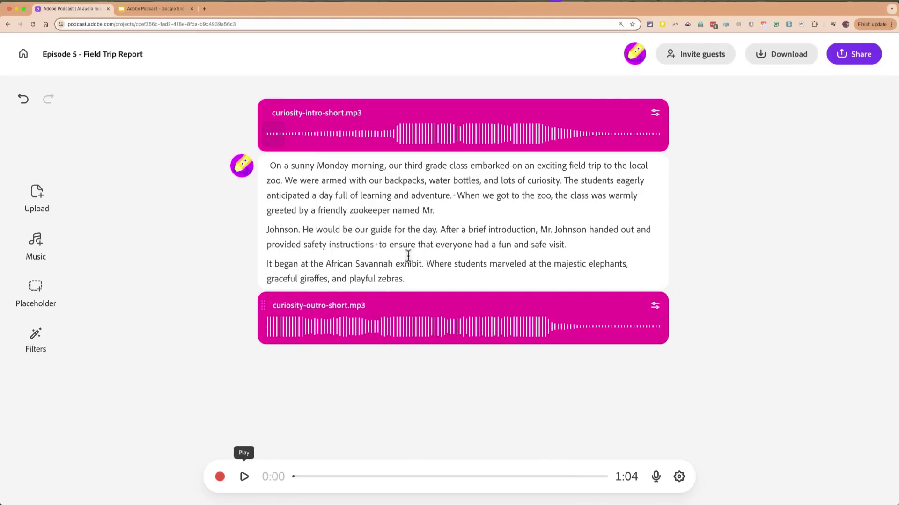
left_click(250, 482)
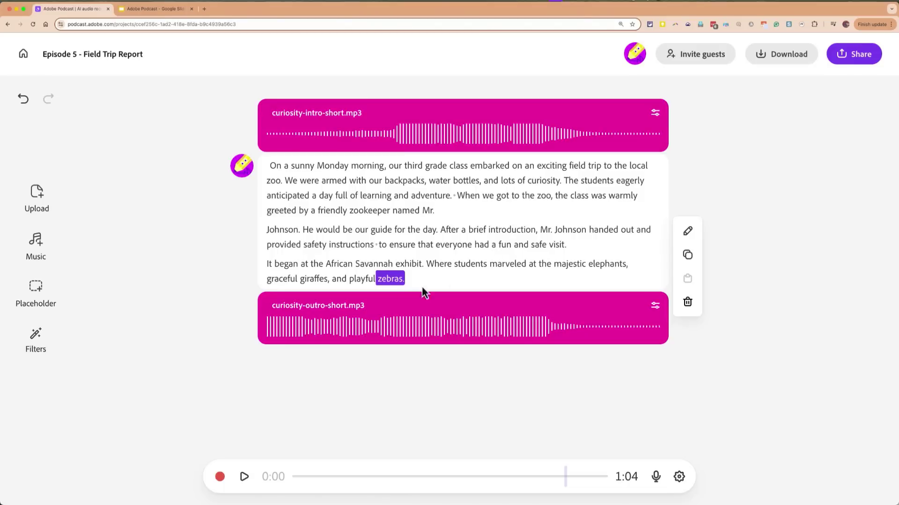
Insert an empty placeholder block right after 'named Mr.' in the first paragraph.
left_click(571, 382)
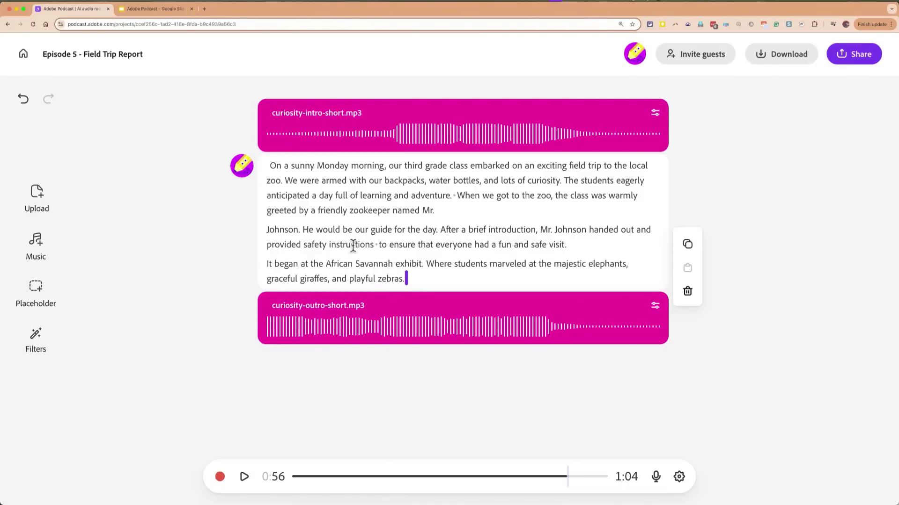
key("Up")
key("Up")
key("Up")
key("Up")
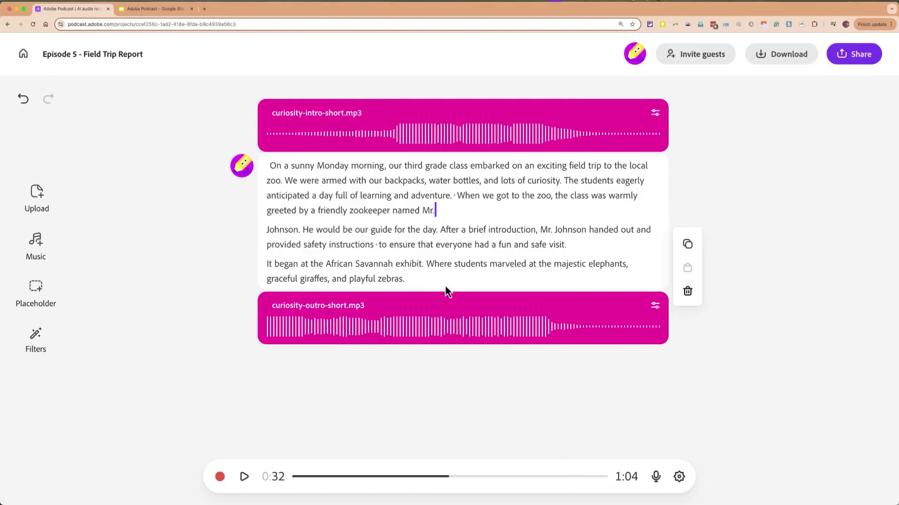
left_click(44, 299)
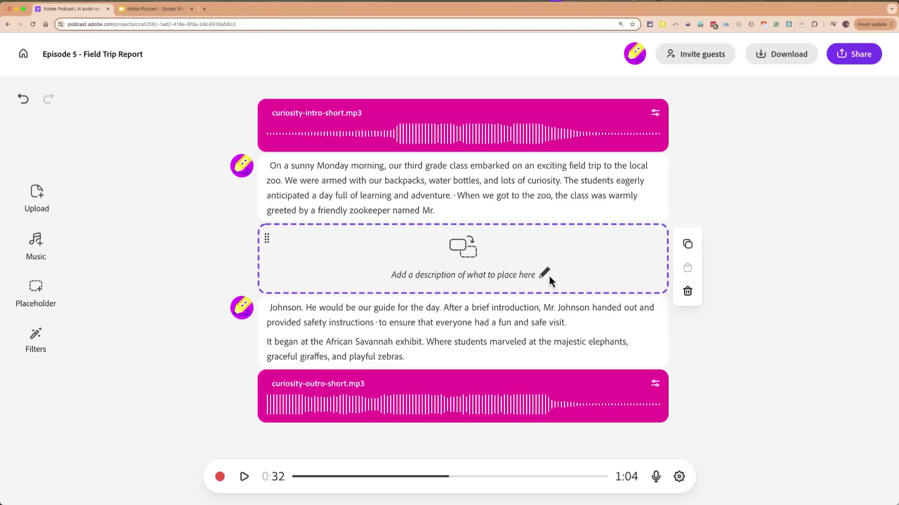
Select the word 'instructions' and bring up the Filters panel.
left_click(343, 305)
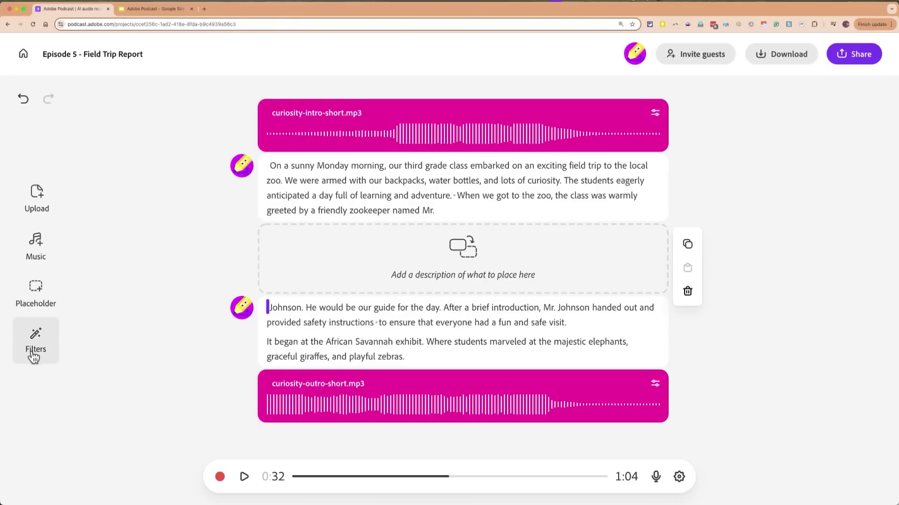
double_click(365, 326)
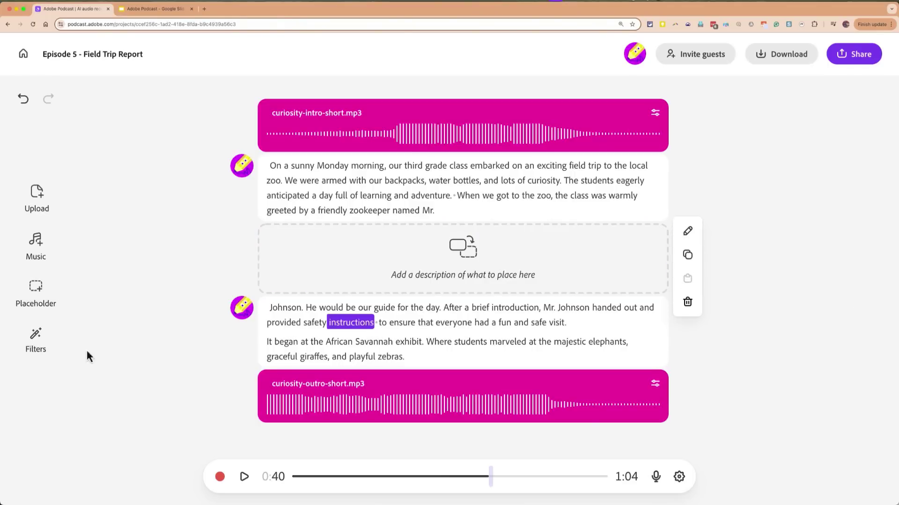
left_click(38, 341)
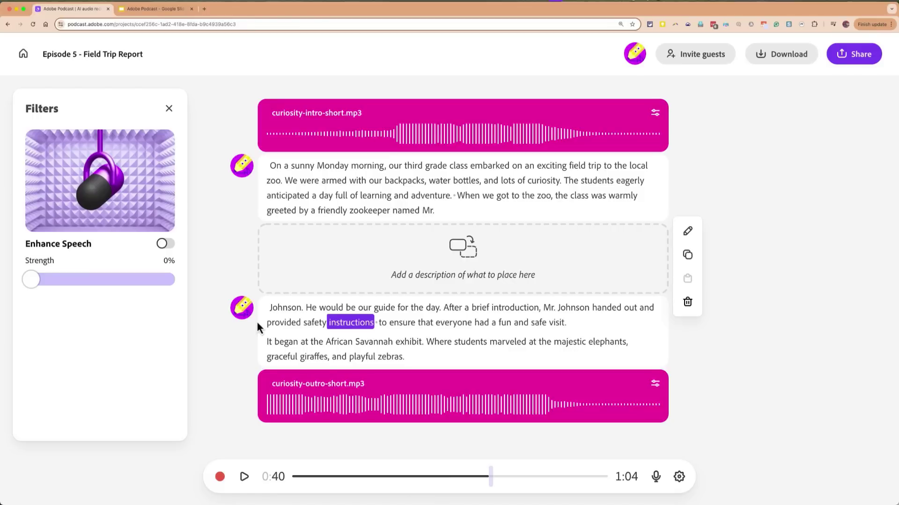
Turn on Enhance Speech for the 'Johnson.' to 'zebras.' paragraph and lower its strength.
left_click(290, 329)
left_click(314, 329)
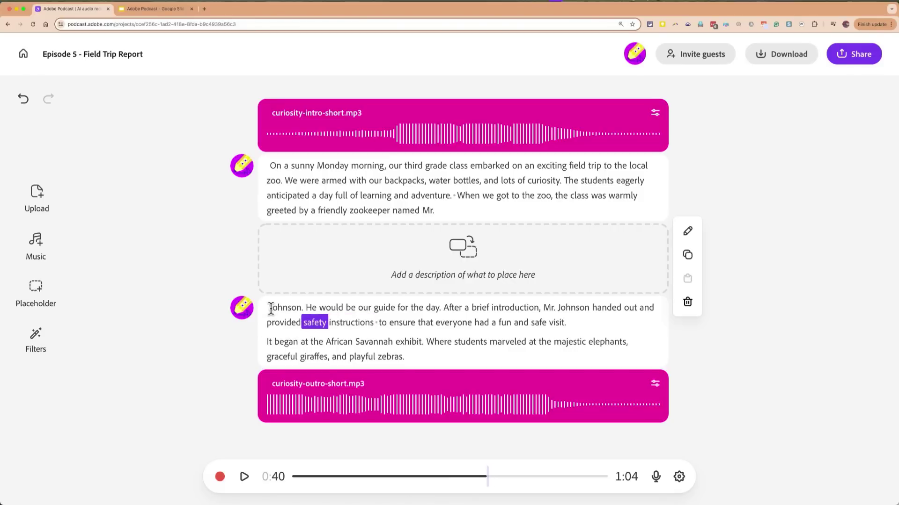
left_click_drag(273, 310, 414, 364)
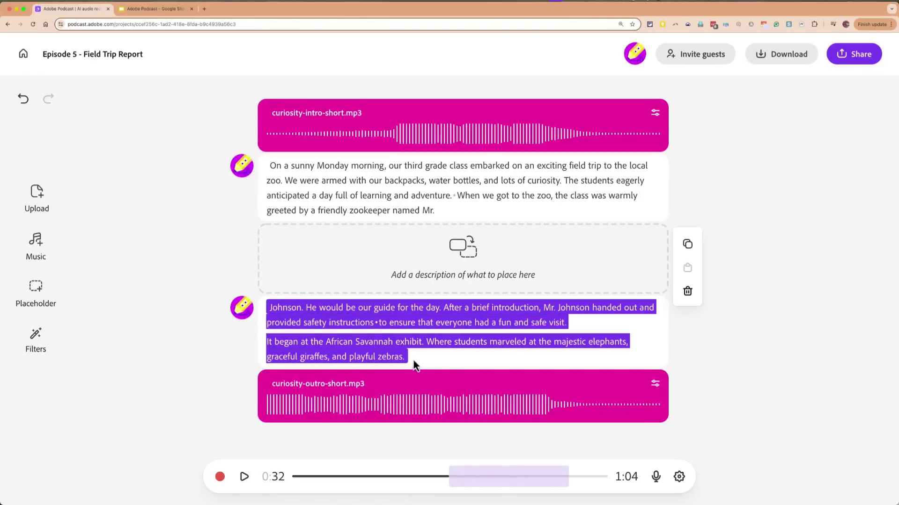
left_click(36, 341)
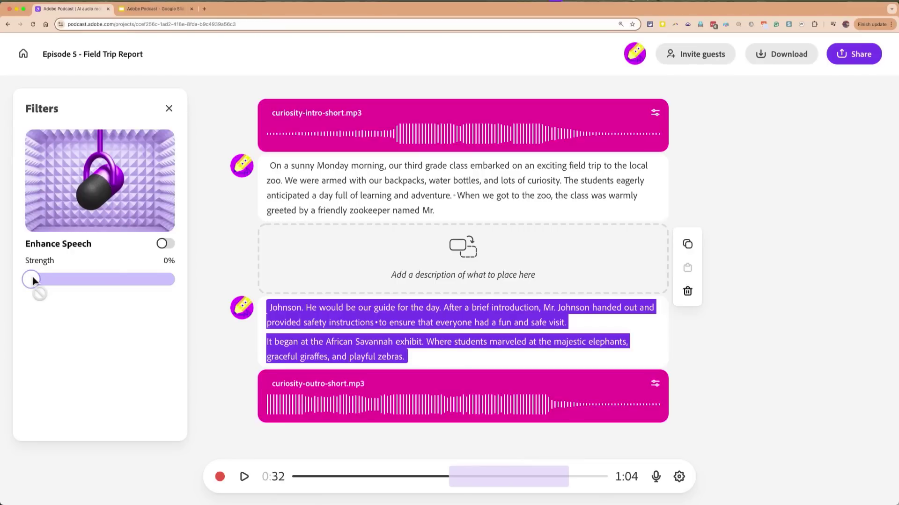
left_click(166, 243)
mouse_move(154, 287)
left_mouse_down()
mouse_move(18, 286)
mouse_move(181, 282)
mouse_move(44, 288)
mouse_move(163, 291)
mouse_move(116, 290)
mouse_move(147, 292)
left_mouse_up()
left_click(169, 109)
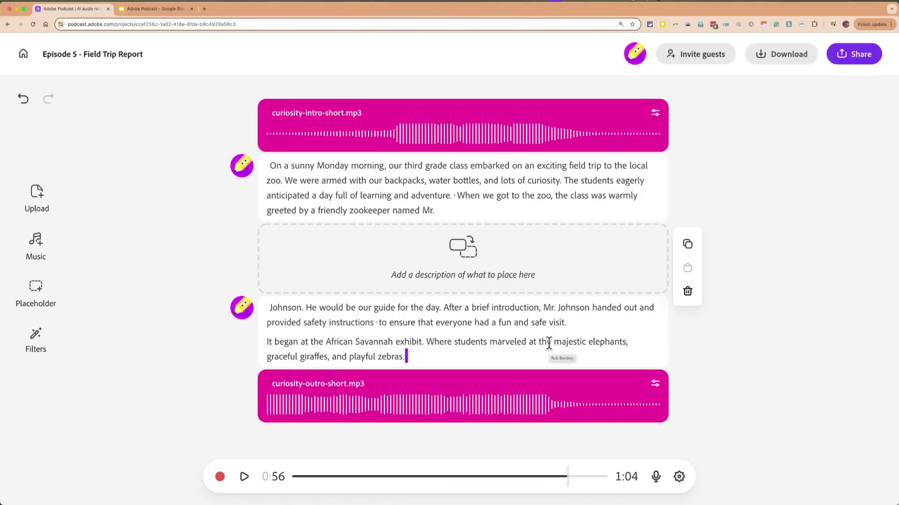
key("super+Up")
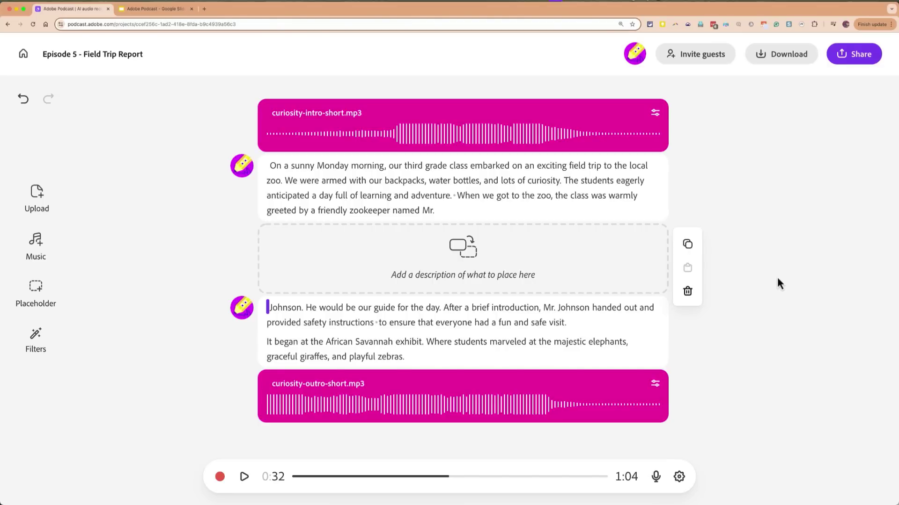
key("super+Up")
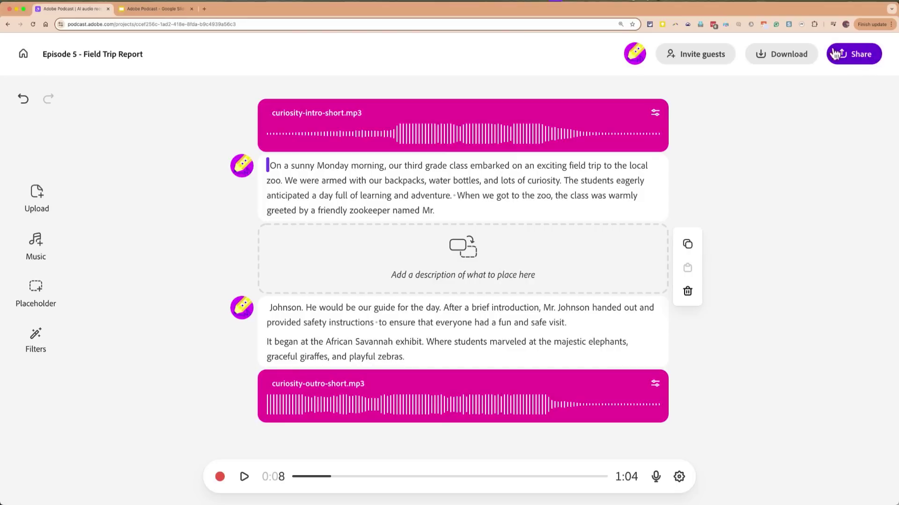
Open the episode's Download page, keeping MP3 for audio and TXT for the transcript.
left_click(781, 58)
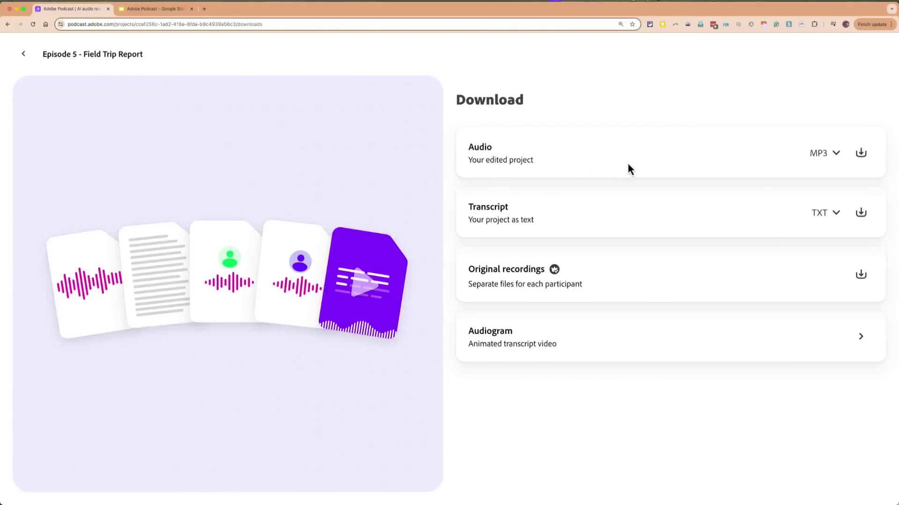
left_click(825, 155)
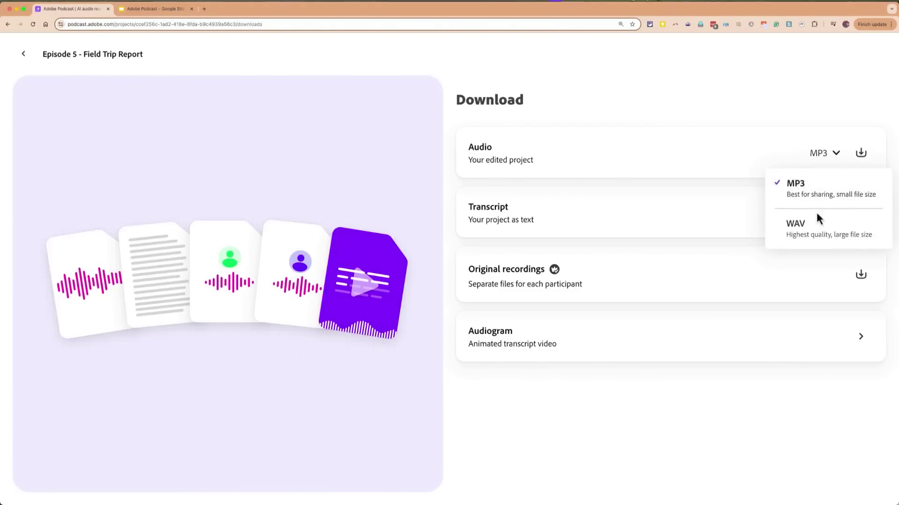
left_click(759, 224)
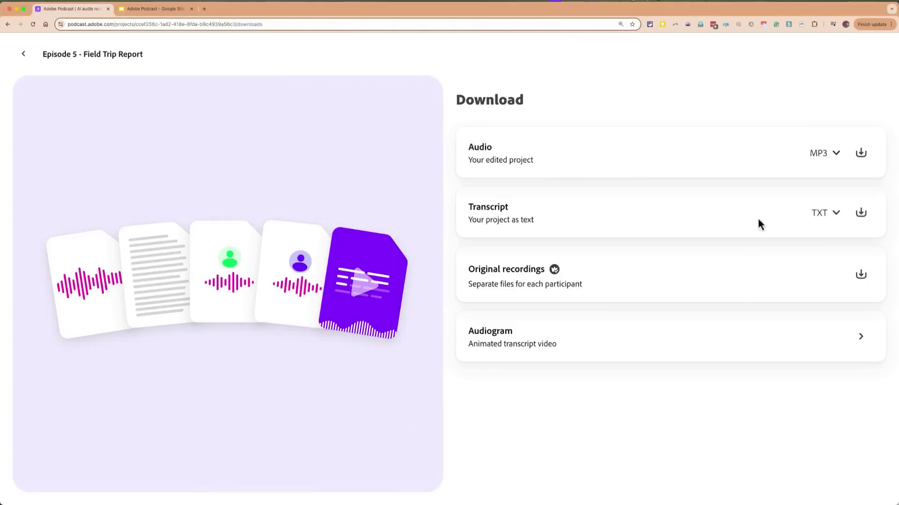
left_click(836, 216)
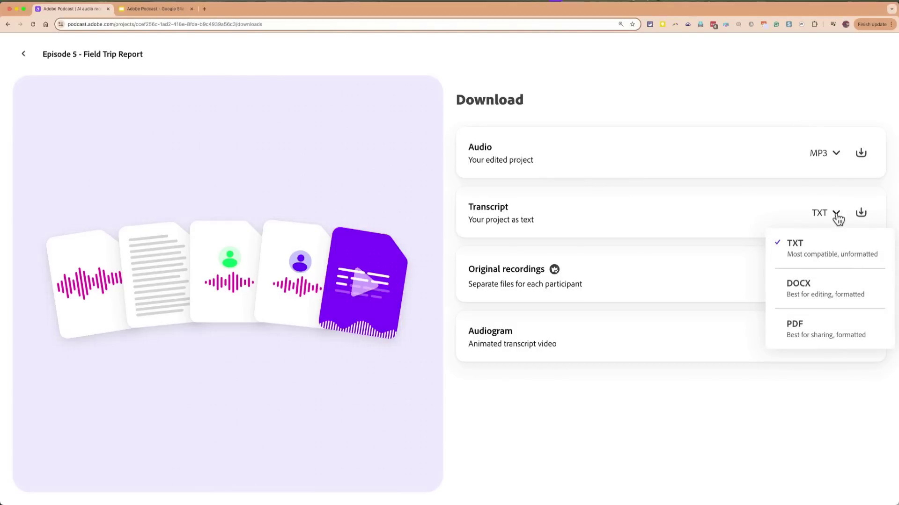
left_click(837, 217)
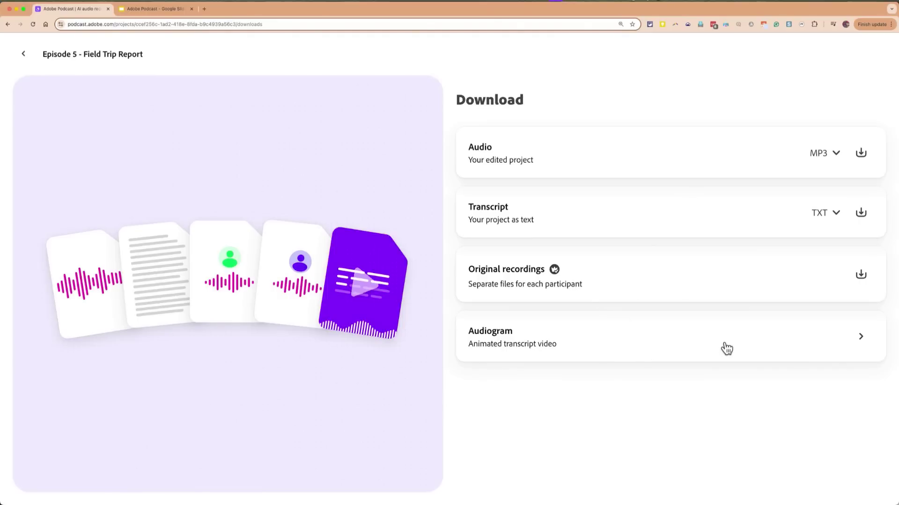
Create the unbranded Episode 5 - Field Trip Report.mp4 audiogram and preview it.
left_click(591, 349)
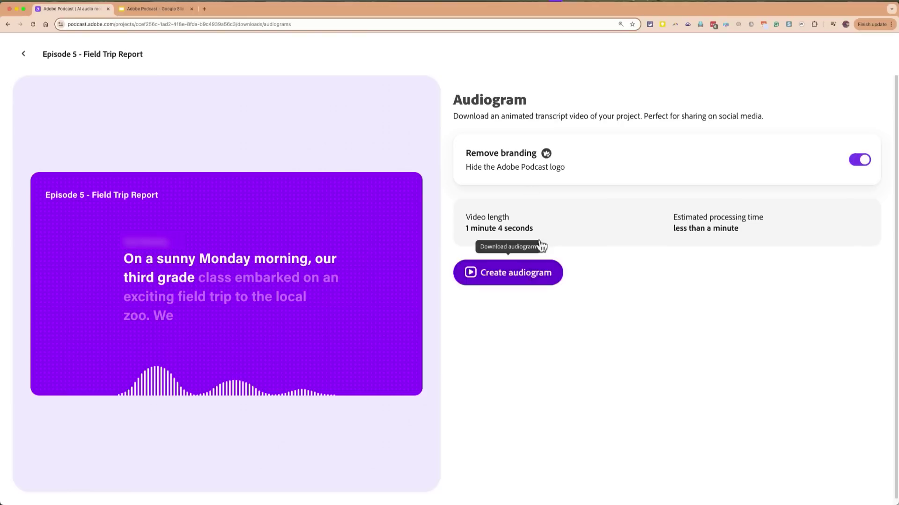
left_click(530, 276)
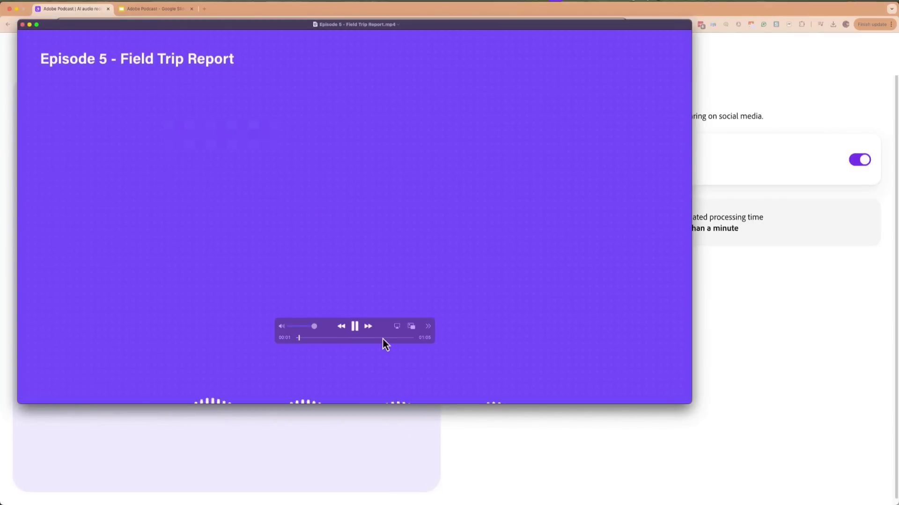
left_click_drag(304, 340, 316, 342)
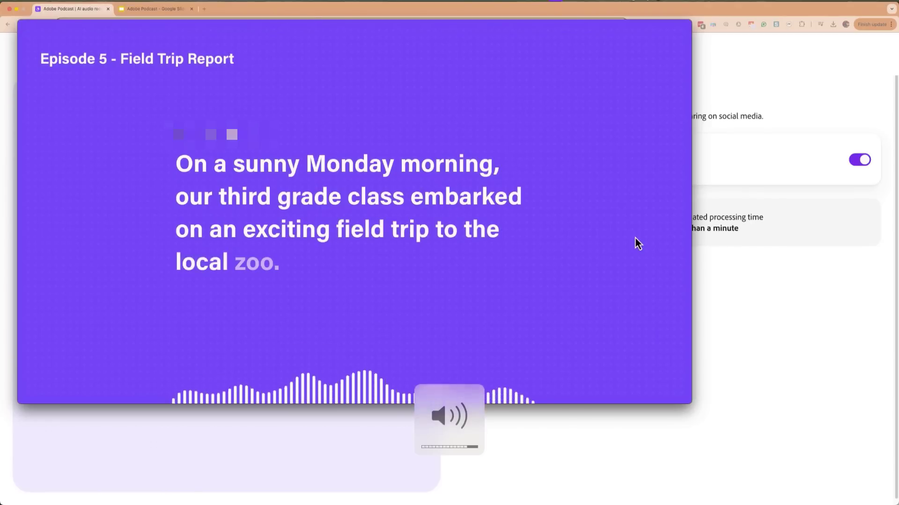
left_click(359, 328)
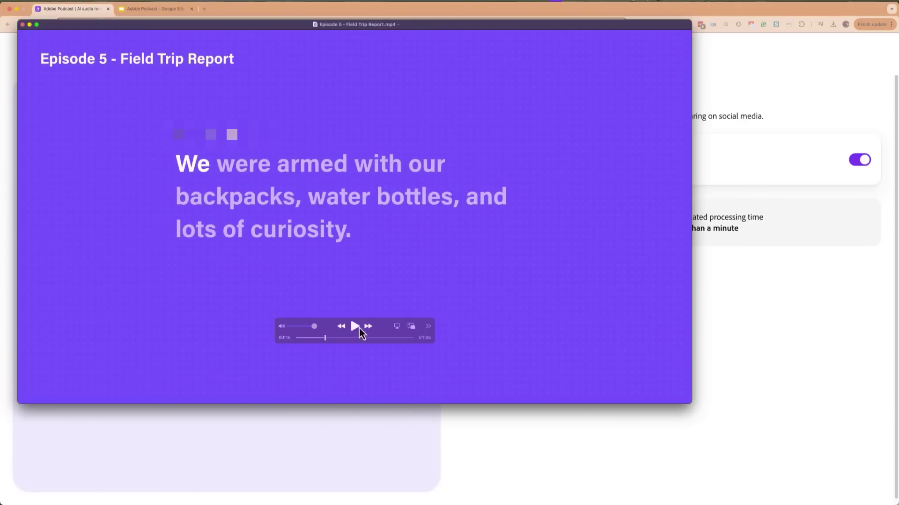
left_click(22, 25)
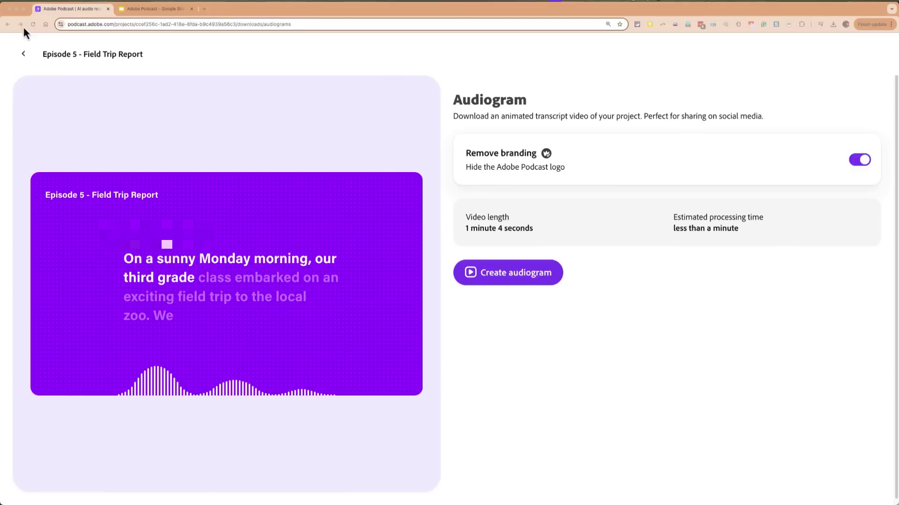
Return to the Episode 5 - Field Trip Report editor and bring up the Share template options.
left_click(27, 55)
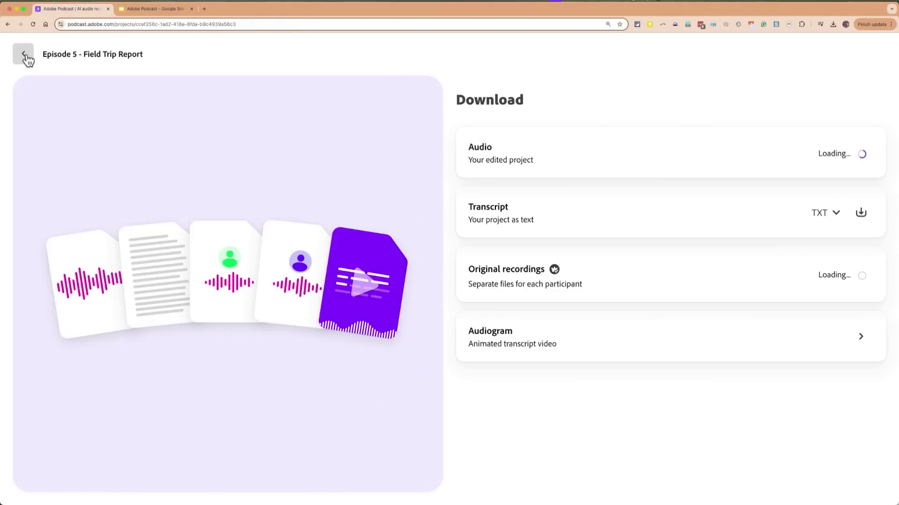
left_click(26, 59)
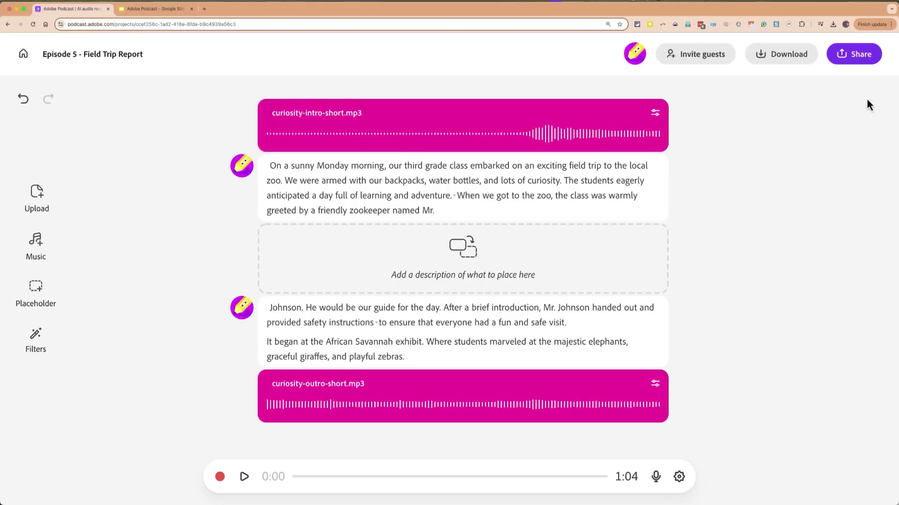
left_click(861, 58)
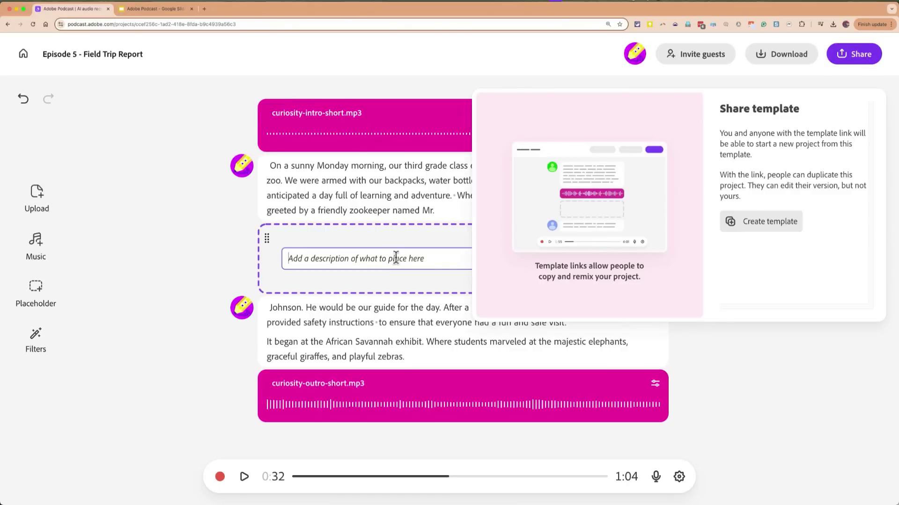
double_click(302, 180)
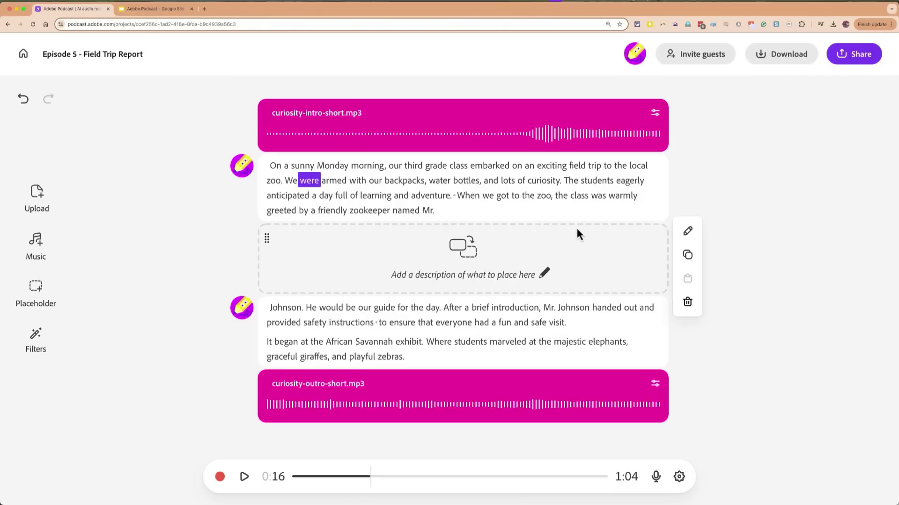
Generate the Episode 5 template link, select it, and close the Share template panel.
left_click(859, 55)
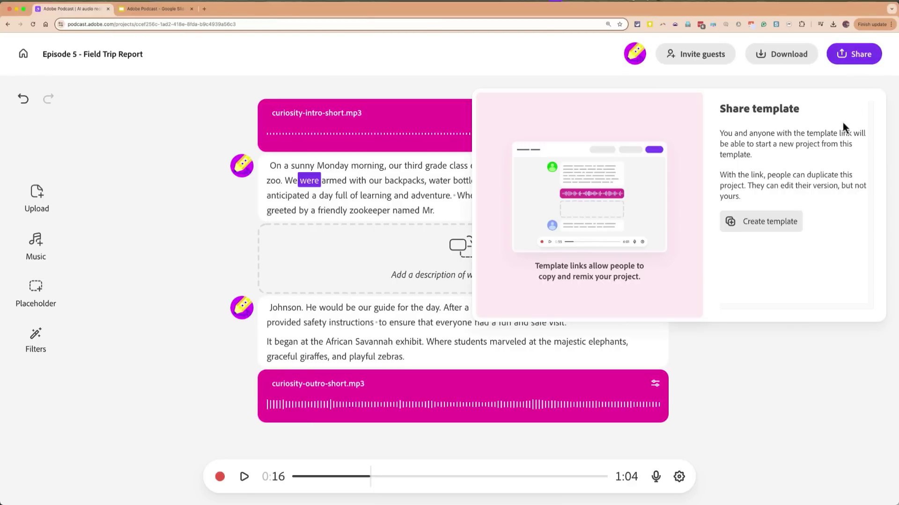
left_click(771, 223)
left_click(782, 224)
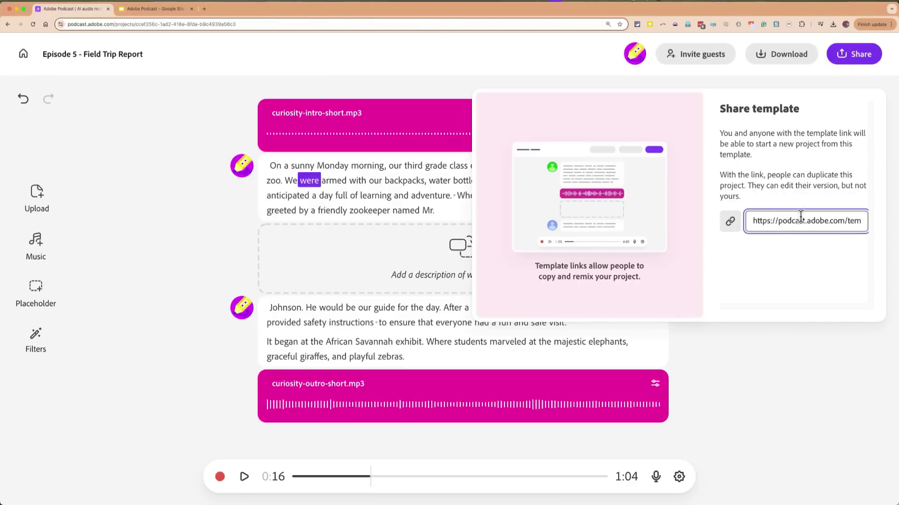
triple_click(783, 224)
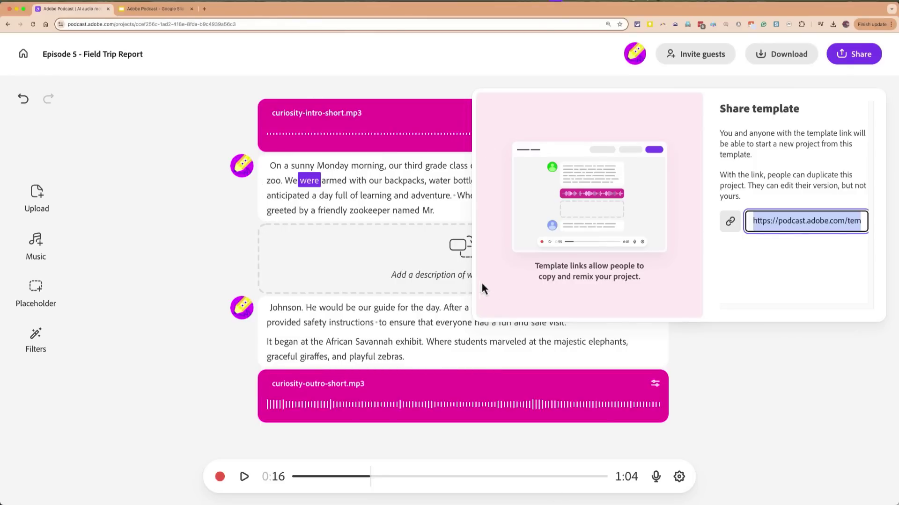
left_click(870, 33)
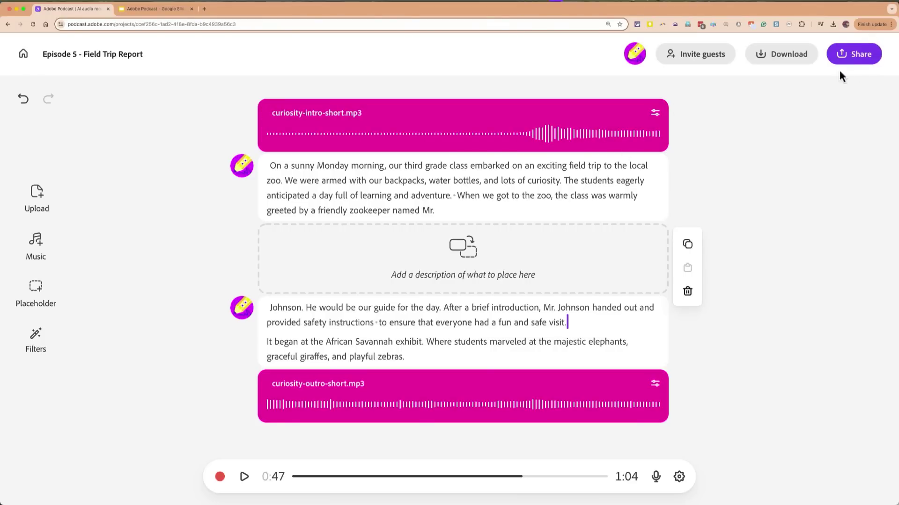
Go to the studio home dashboard and expand the Tools dropdown.
left_click(24, 55)
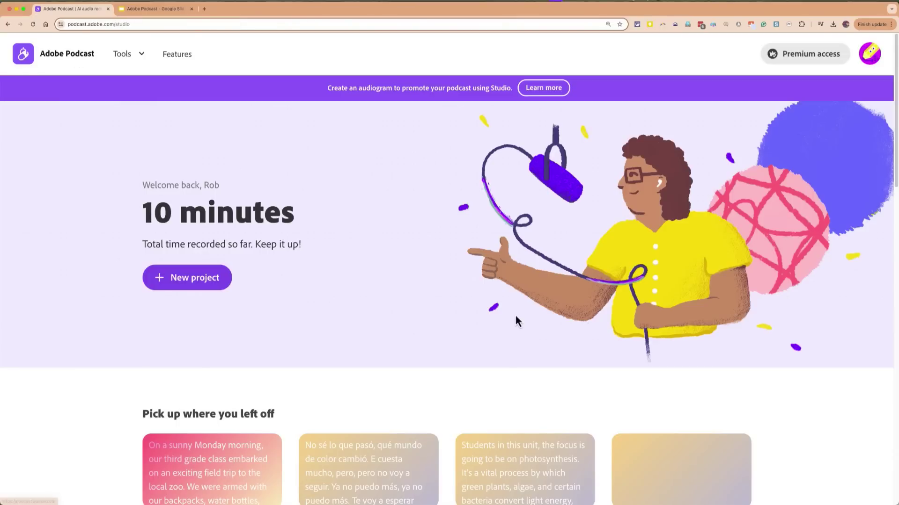
left_click(131, 57)
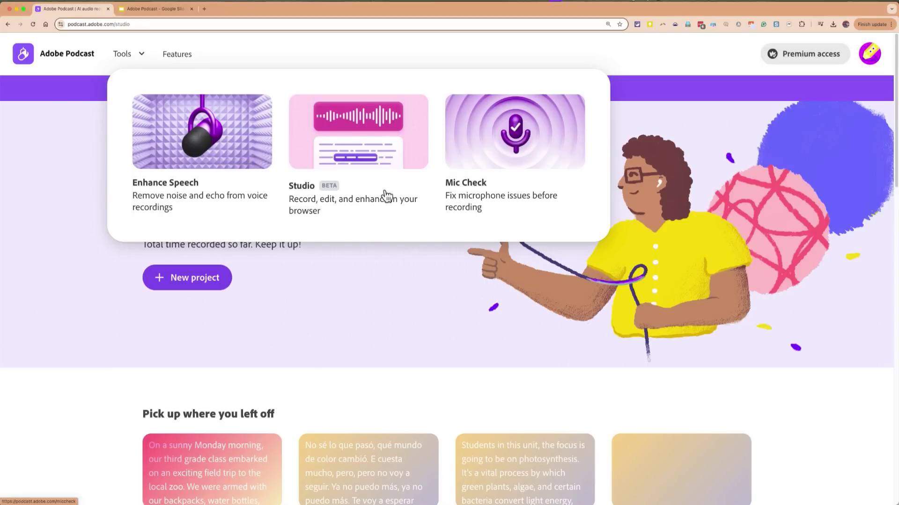
Launch Enhance Speech from the Tools dropdown with Photosynthesis Unit Intro.wav loaded.
left_click(213, 161)
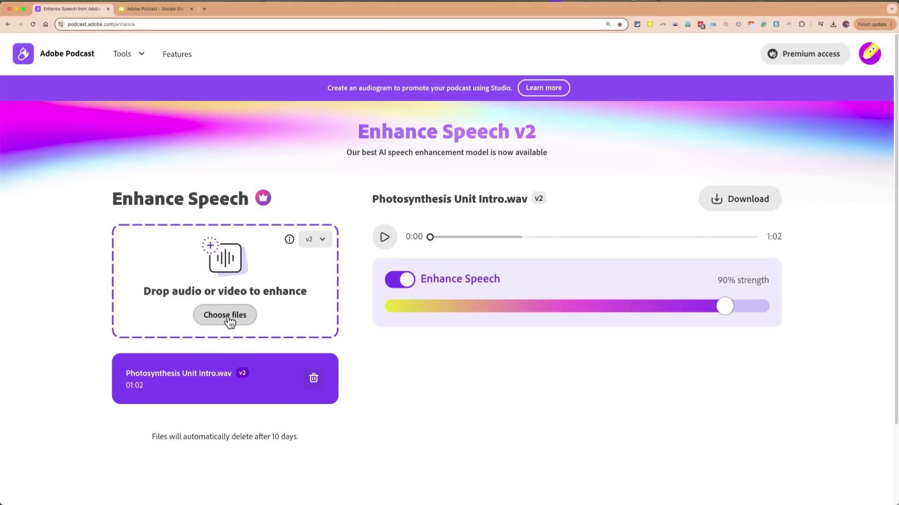
left_click(242, 322)
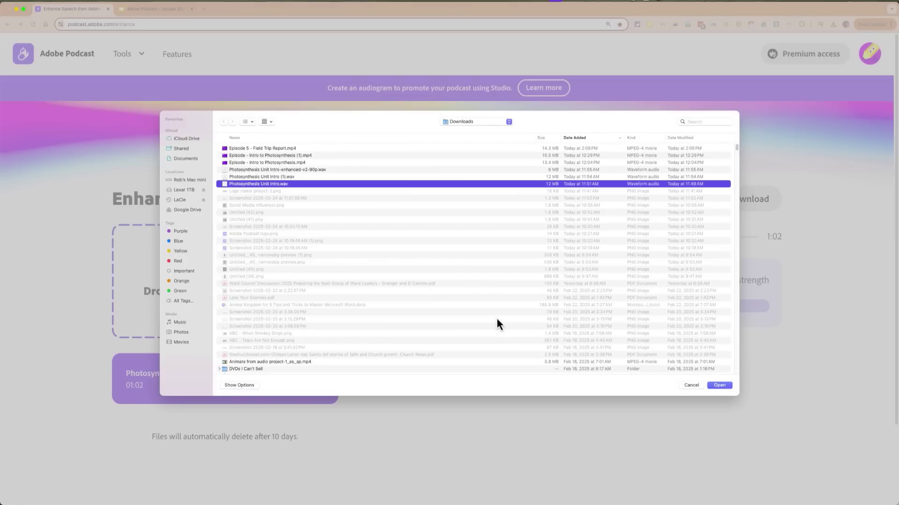
key("space")
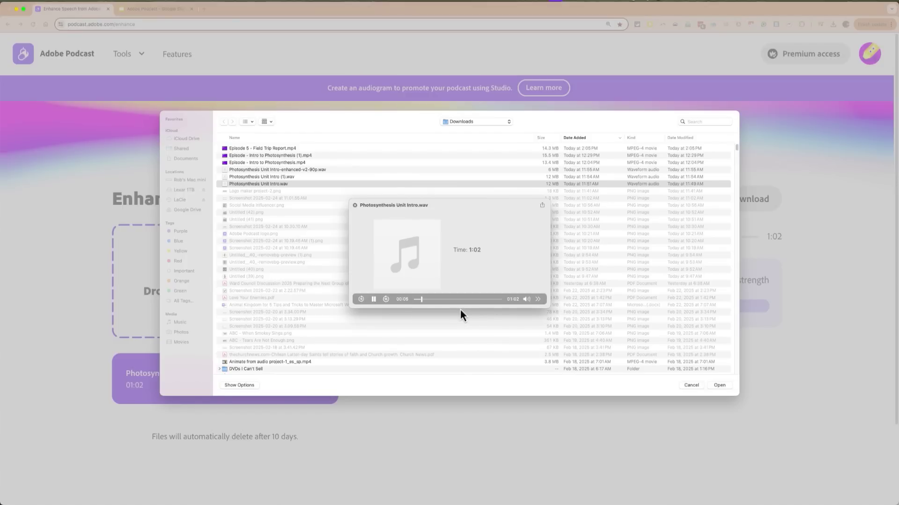
key("space")
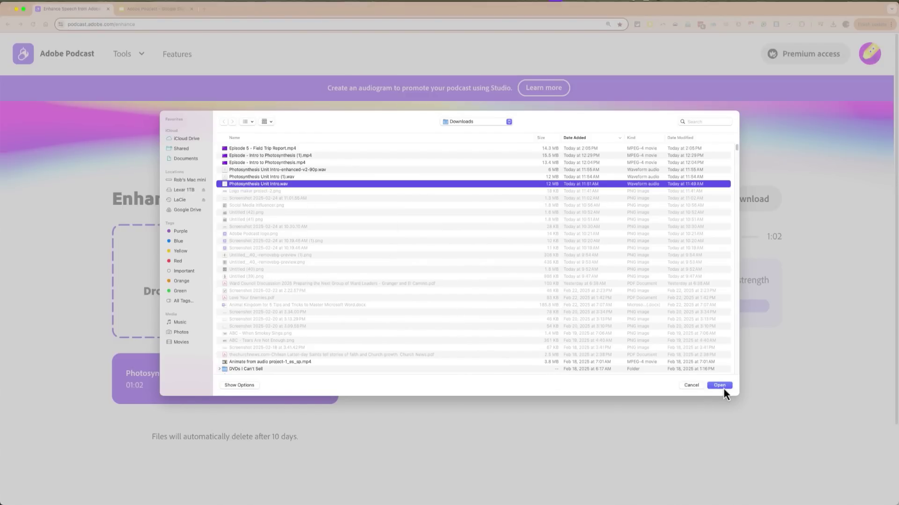
left_click(692, 386)
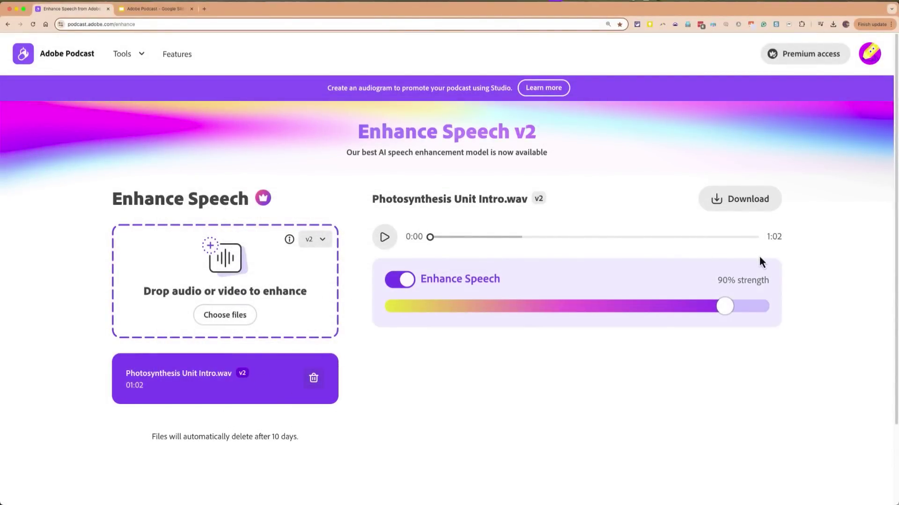
Play Photosynthesis Unit Intro.wav enhanced, then again with Enhance Speech switched off.
left_click(386, 240)
key("XF86AudioRaiseVolume")
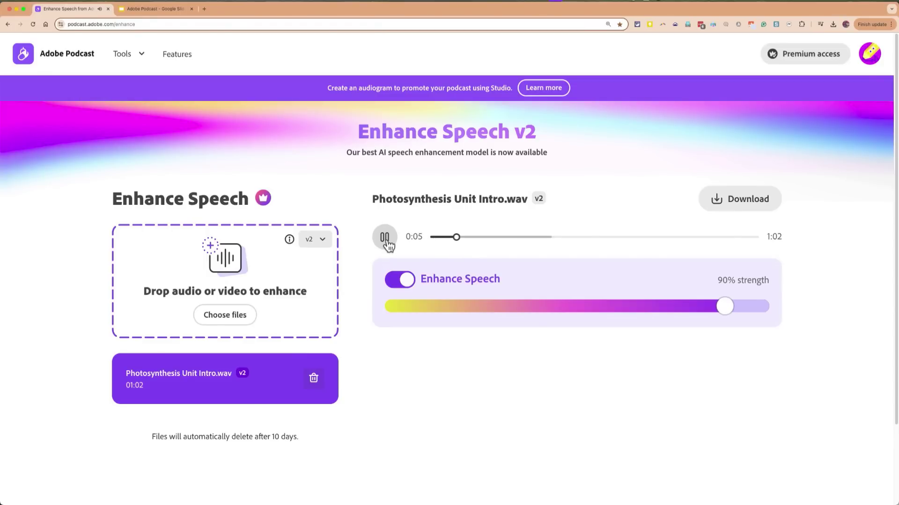
left_click(385, 240)
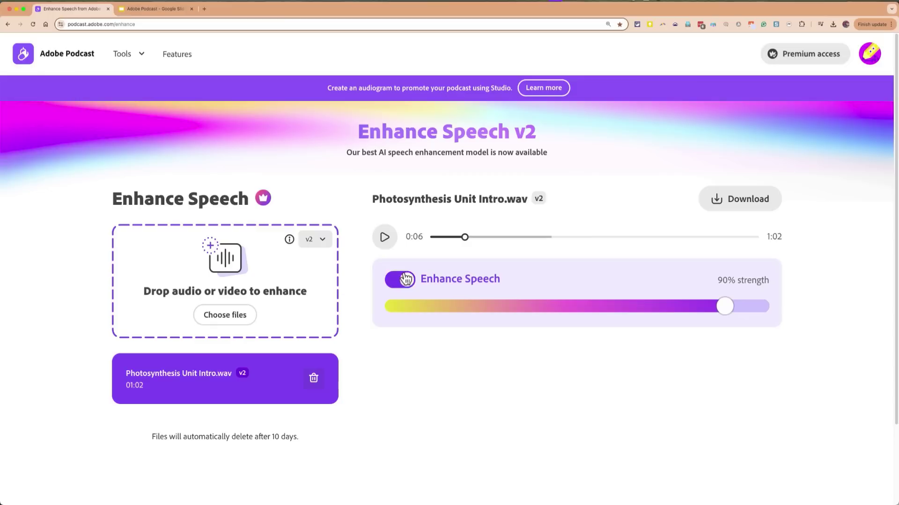
left_click(385, 241)
left_click(406, 280)
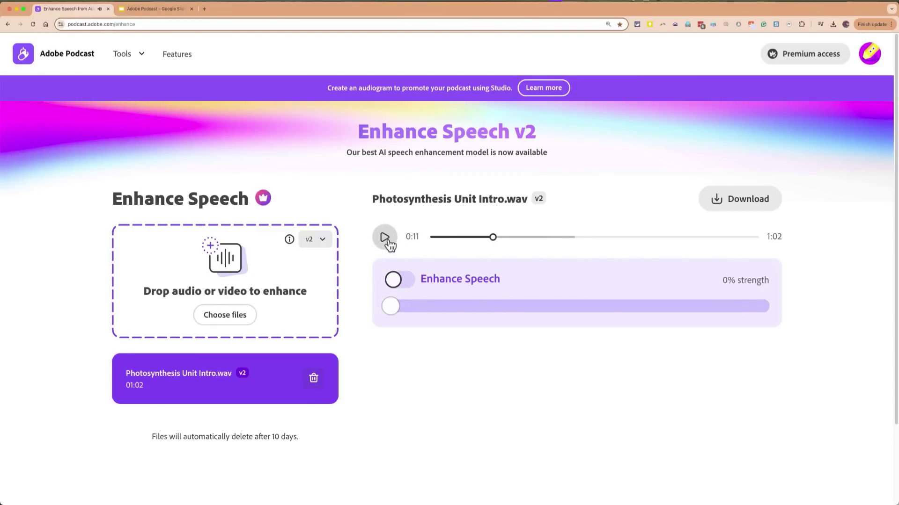
left_click(386, 240)
Re-enable Enhance Speech, raise strength to 93%, and download the enhanced WAV.
left_click(393, 280)
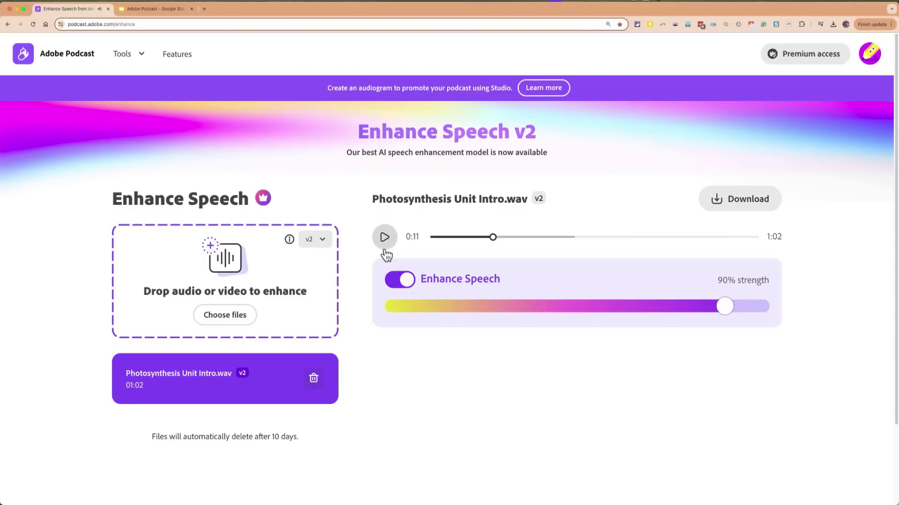
left_click(385, 240)
left_click(386, 241)
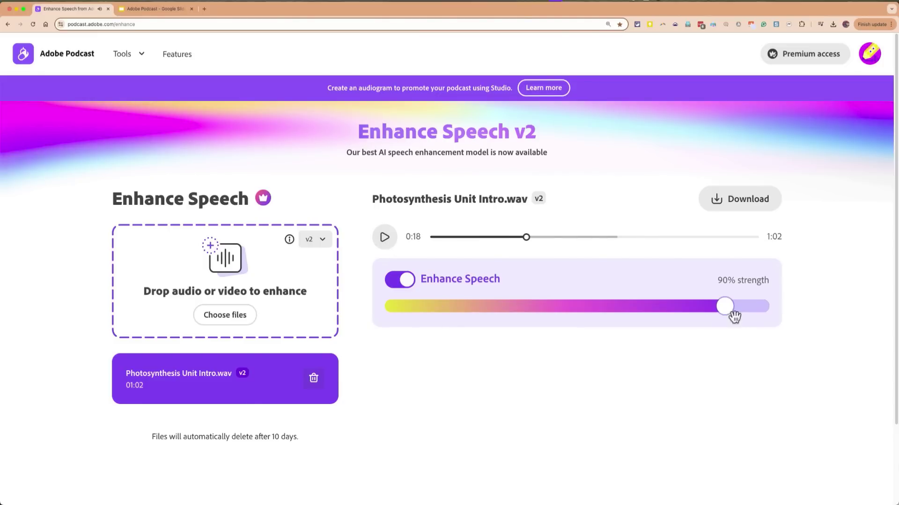
mouse_move(734, 317)
left_mouse_down()
mouse_move(726, 310)
mouse_move(769, 313)
mouse_move(525, 323)
mouse_move(760, 326)
mouse_move(735, 325)
left_mouse_up()
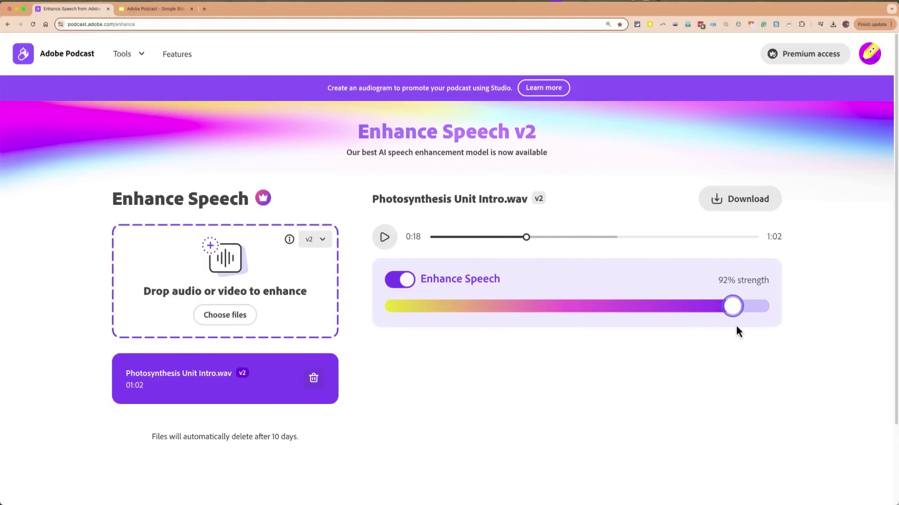
left_click(747, 206)
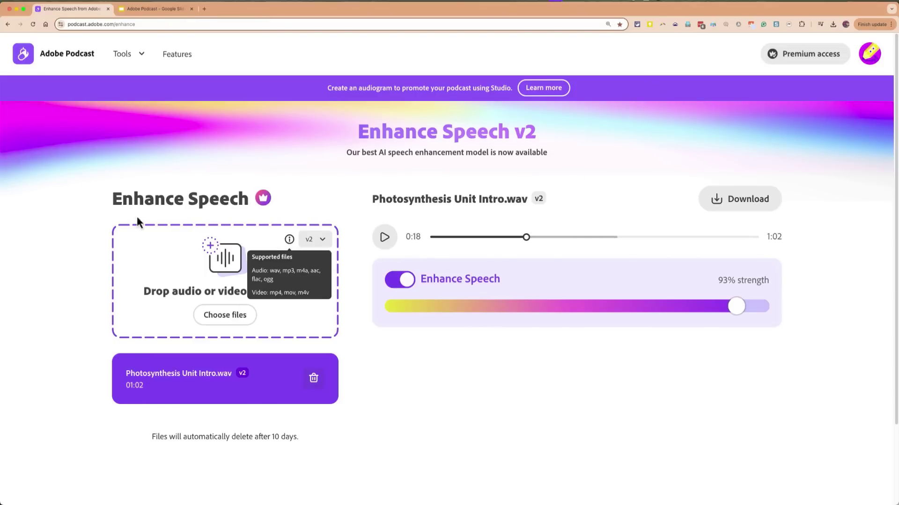
Return to the Adobe Podcast home page and open Mic Check from its tool card.
left_click(52, 58)
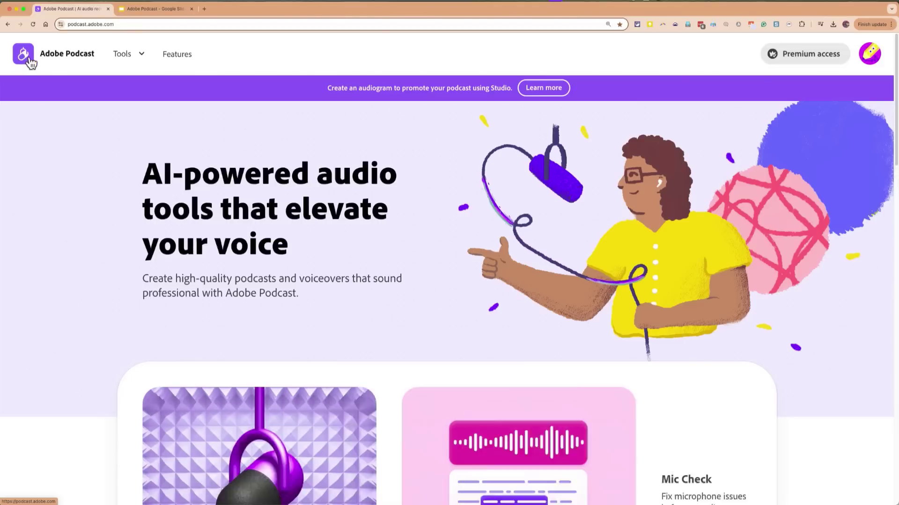
scroll(690, 440, "down", 5)
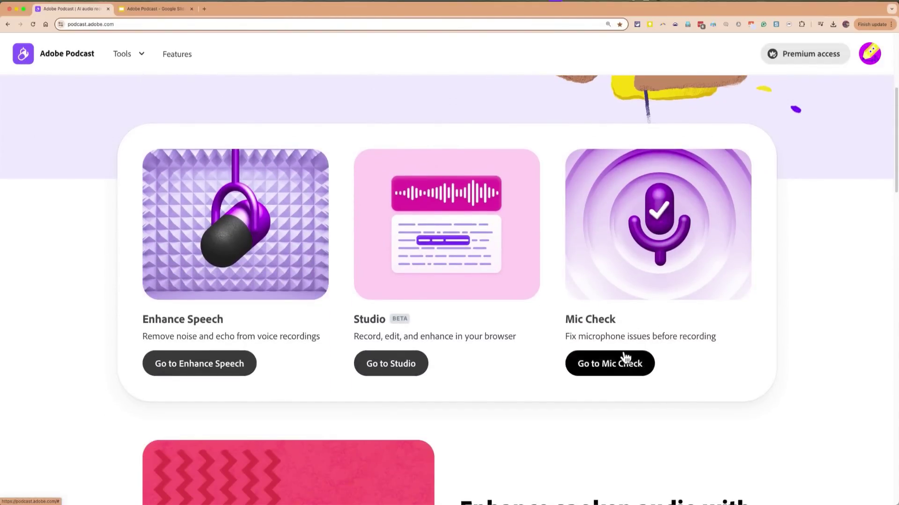
left_click(619, 368)
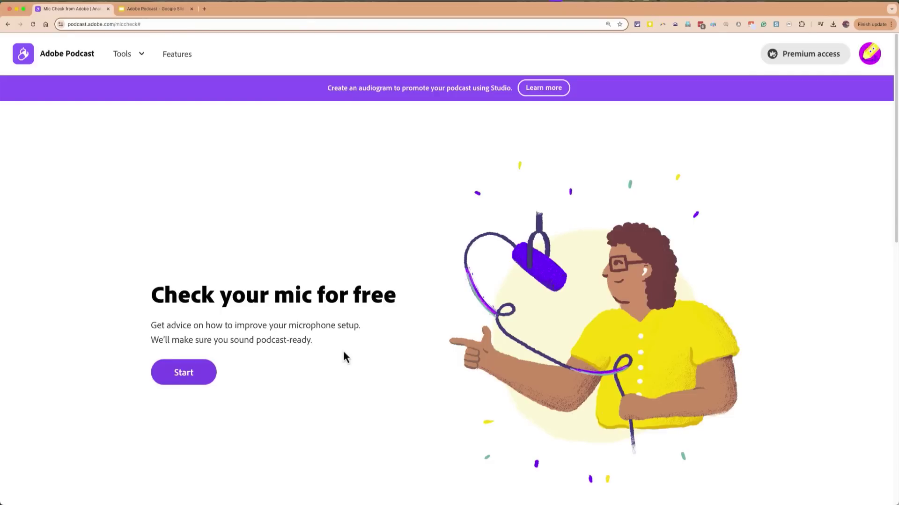
Record a test phrase in Mic Check and review the advice to move closer.
left_click(187, 383)
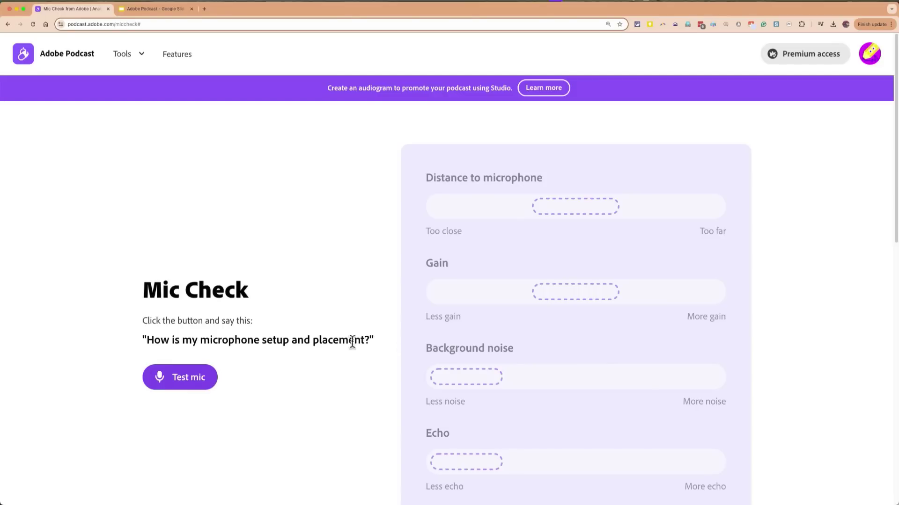
left_click(209, 380)
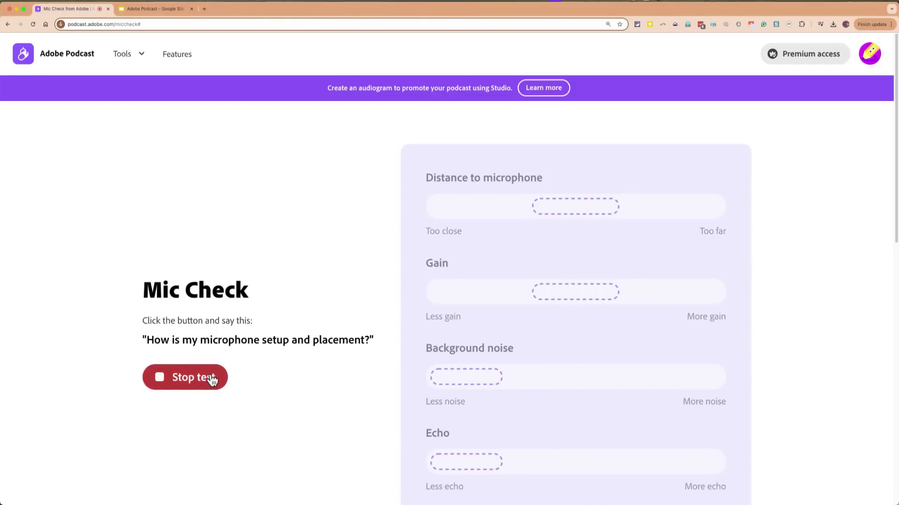
left_click(211, 380)
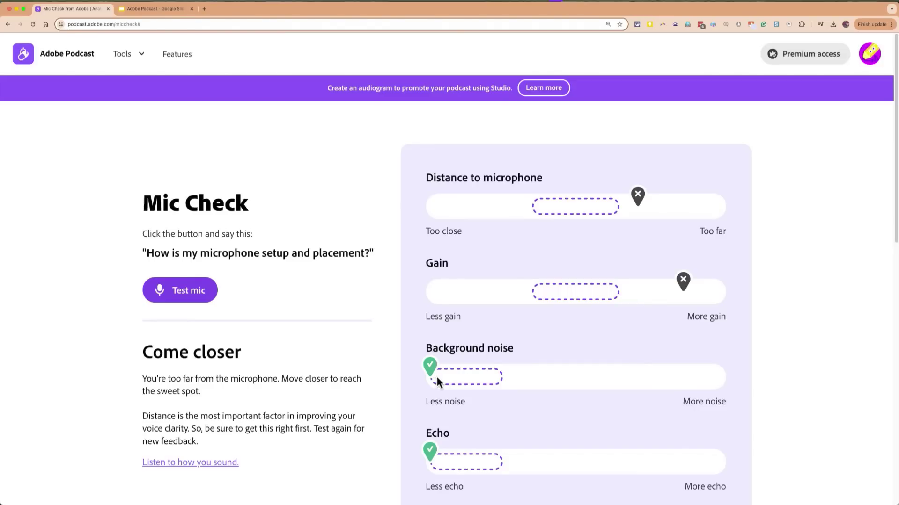
scroll(437, 378, "down", 2)
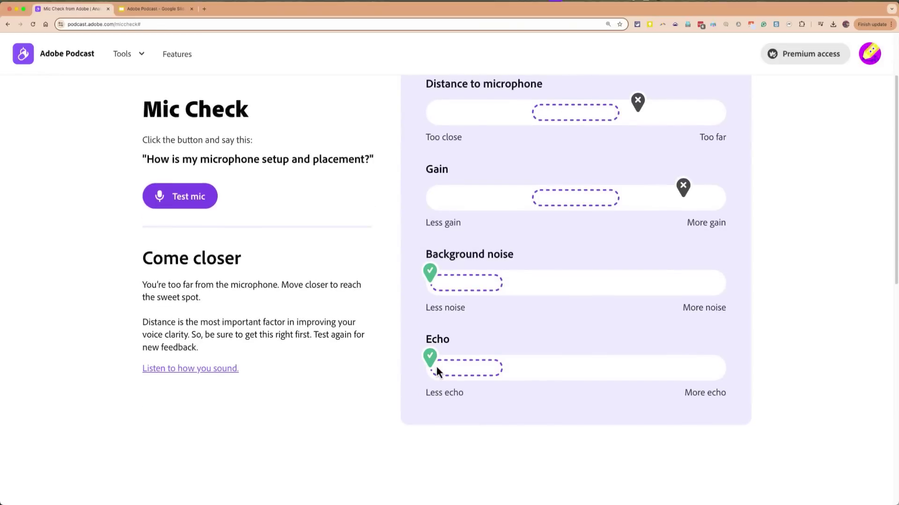
scroll(641, 182, "up", 1)
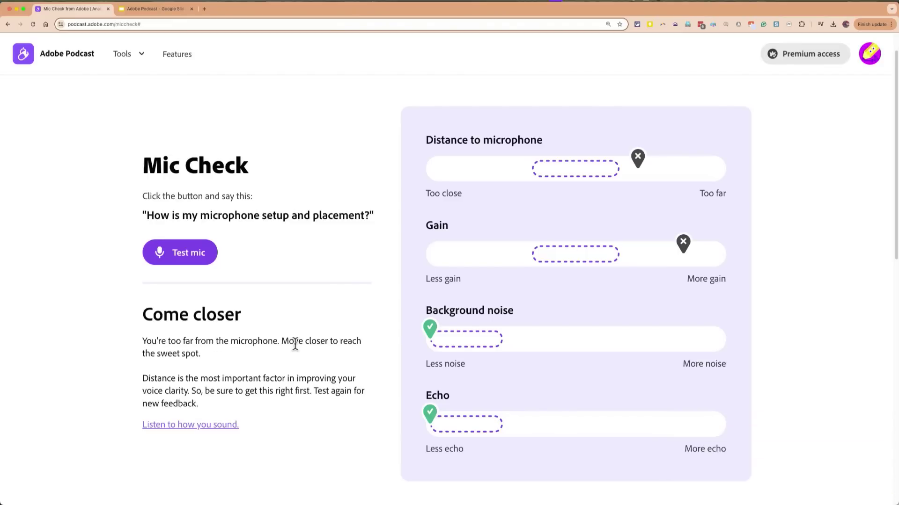
left_click_drag(290, 342, 353, 363)
Go back to the home page and scroll to the Enhance Speech, Studio and Mic Check cards.
left_click(67, 55)
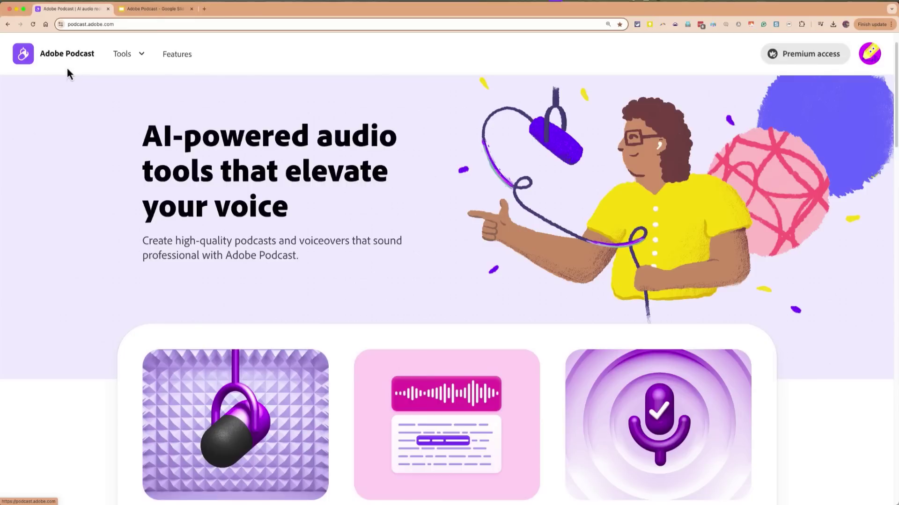
scroll(747, 341, "down", 2)
scroll(702, 365, "down", 2)
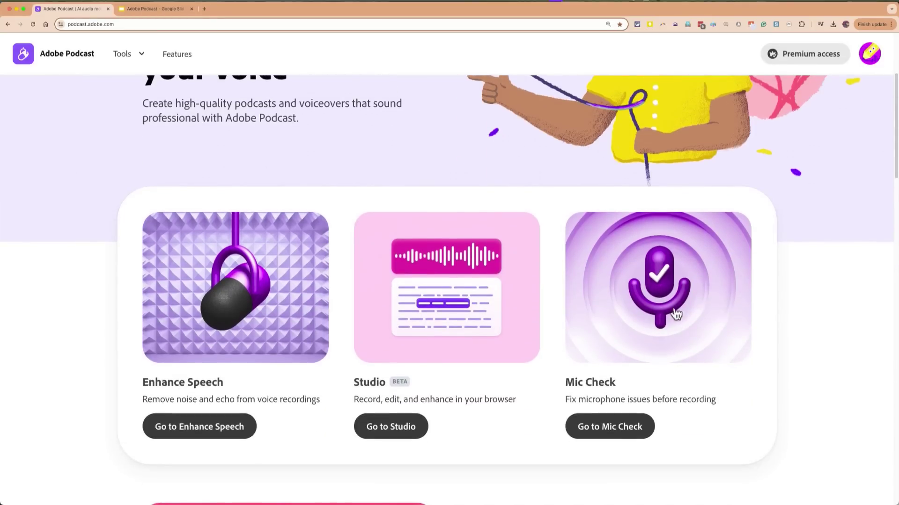
scroll(678, 315, "up", 2)
scroll(664, 370, "down", 1)
scroll(665, 369, "up", 5)
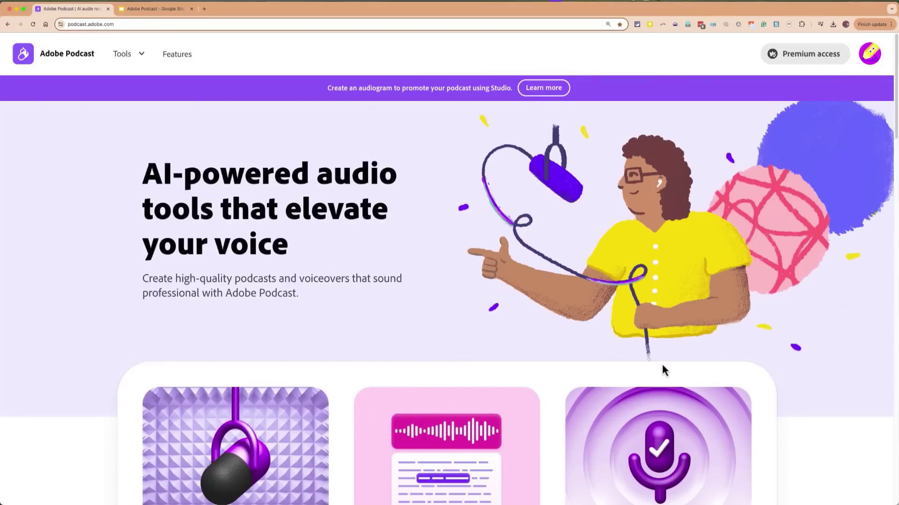
scroll(468, 361, "down", 5)
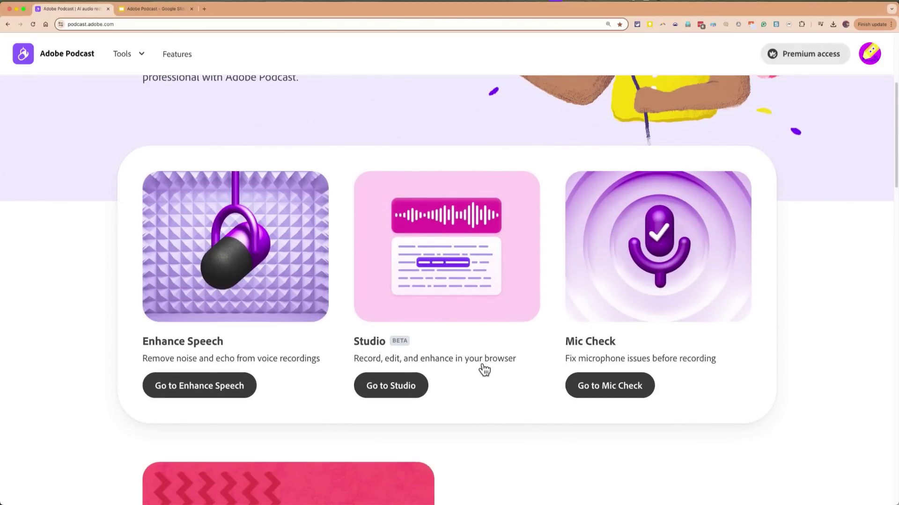
scroll(486, 374, "down", 2)
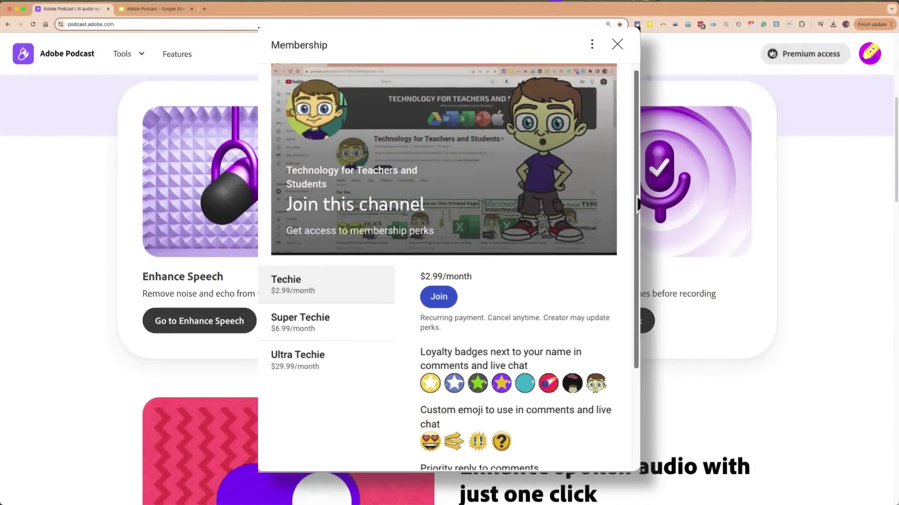
Open YouTube's Super Thanks dialog with its $2.00 to $50.00 amounts.
scroll(638, 204, "down", 1)
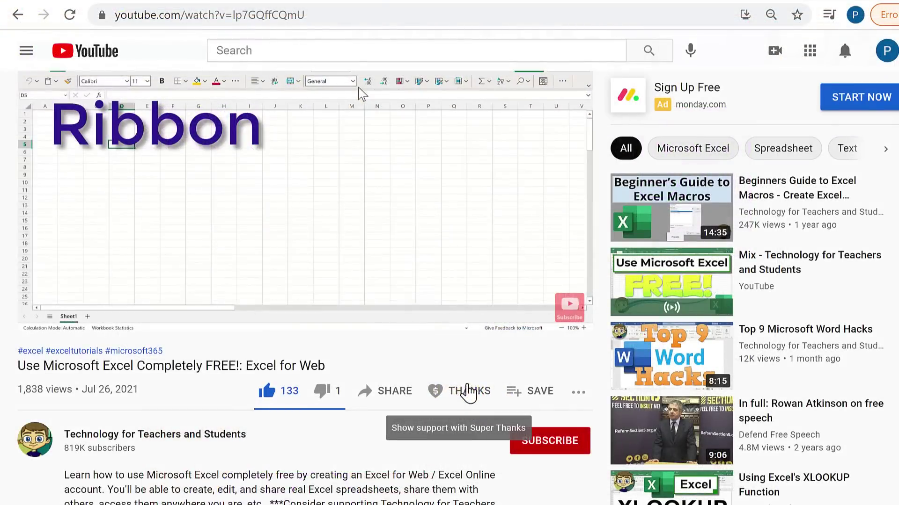
left_click(476, 392)
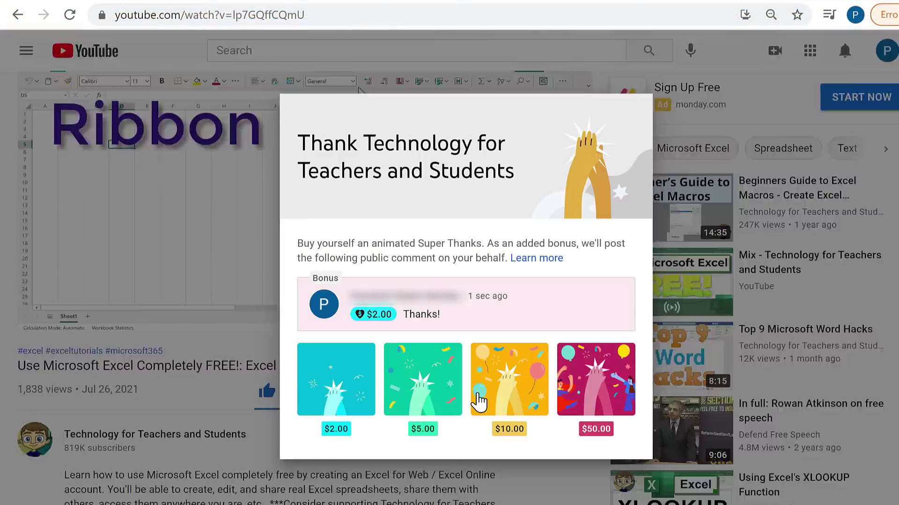